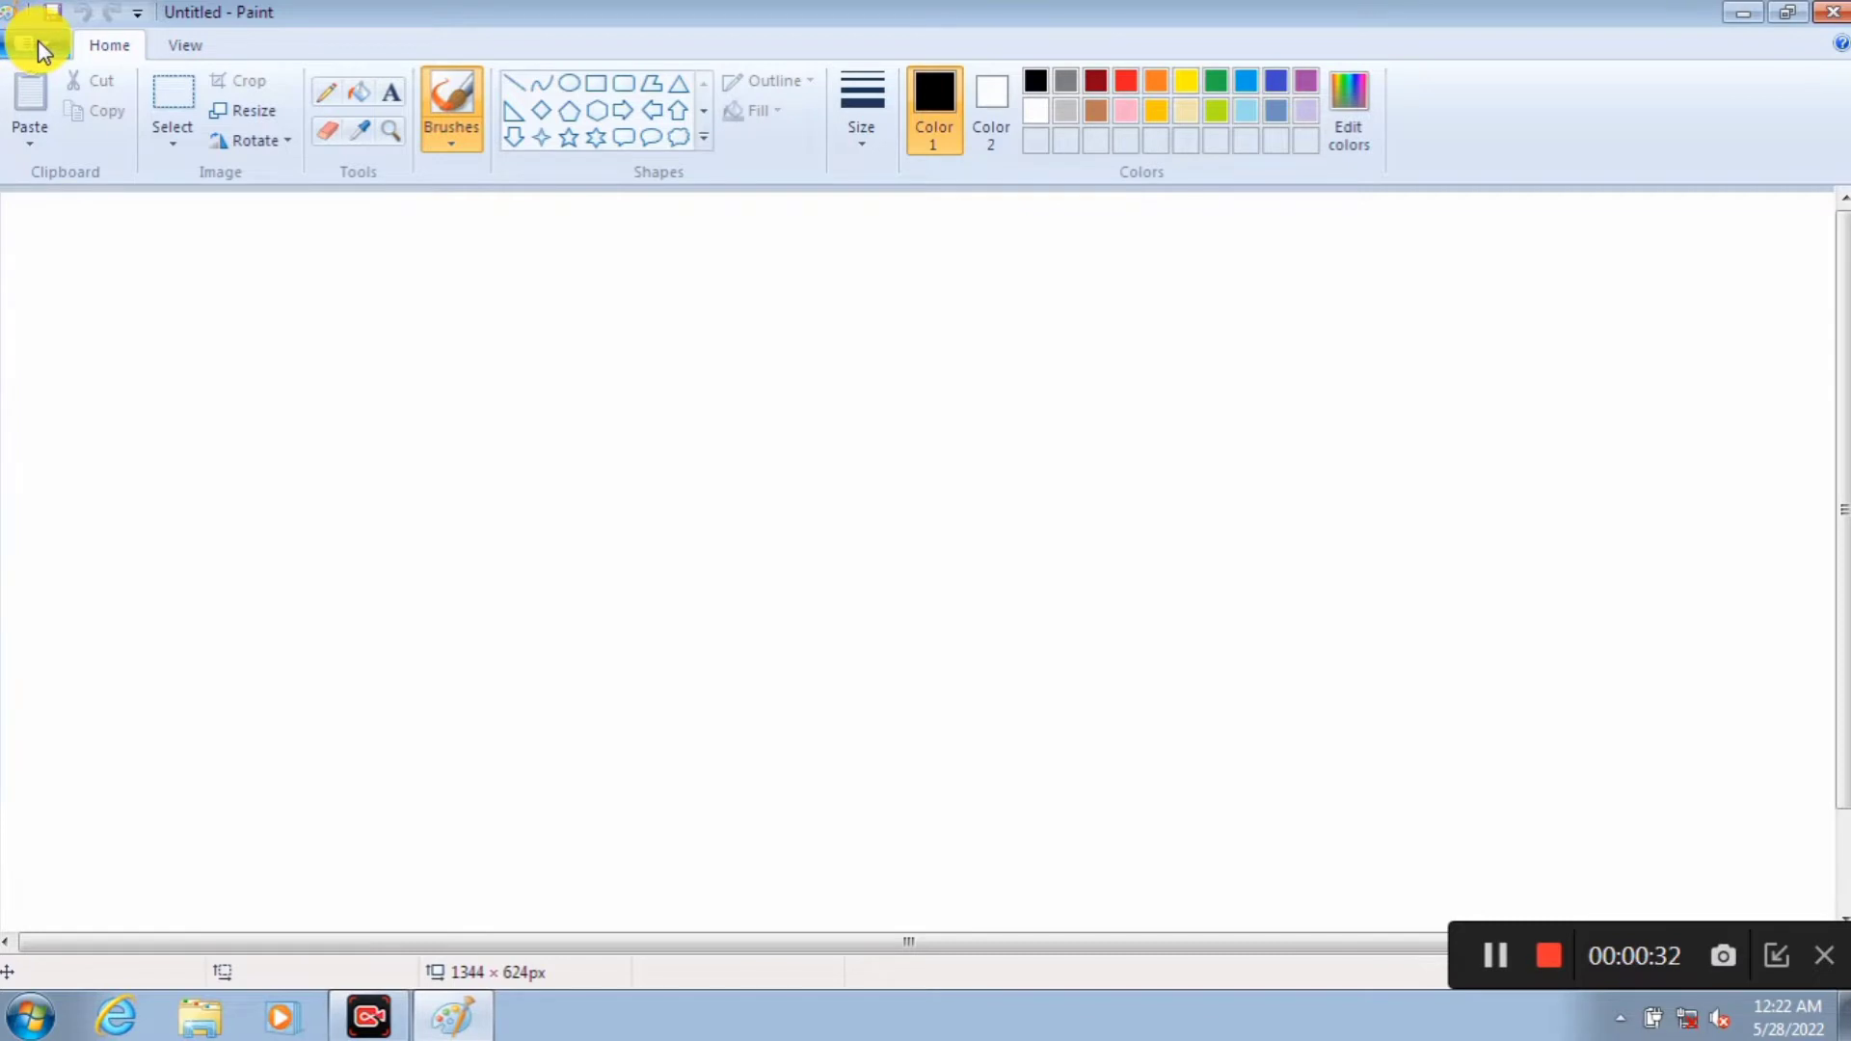
pyautogui.click(38, 43)
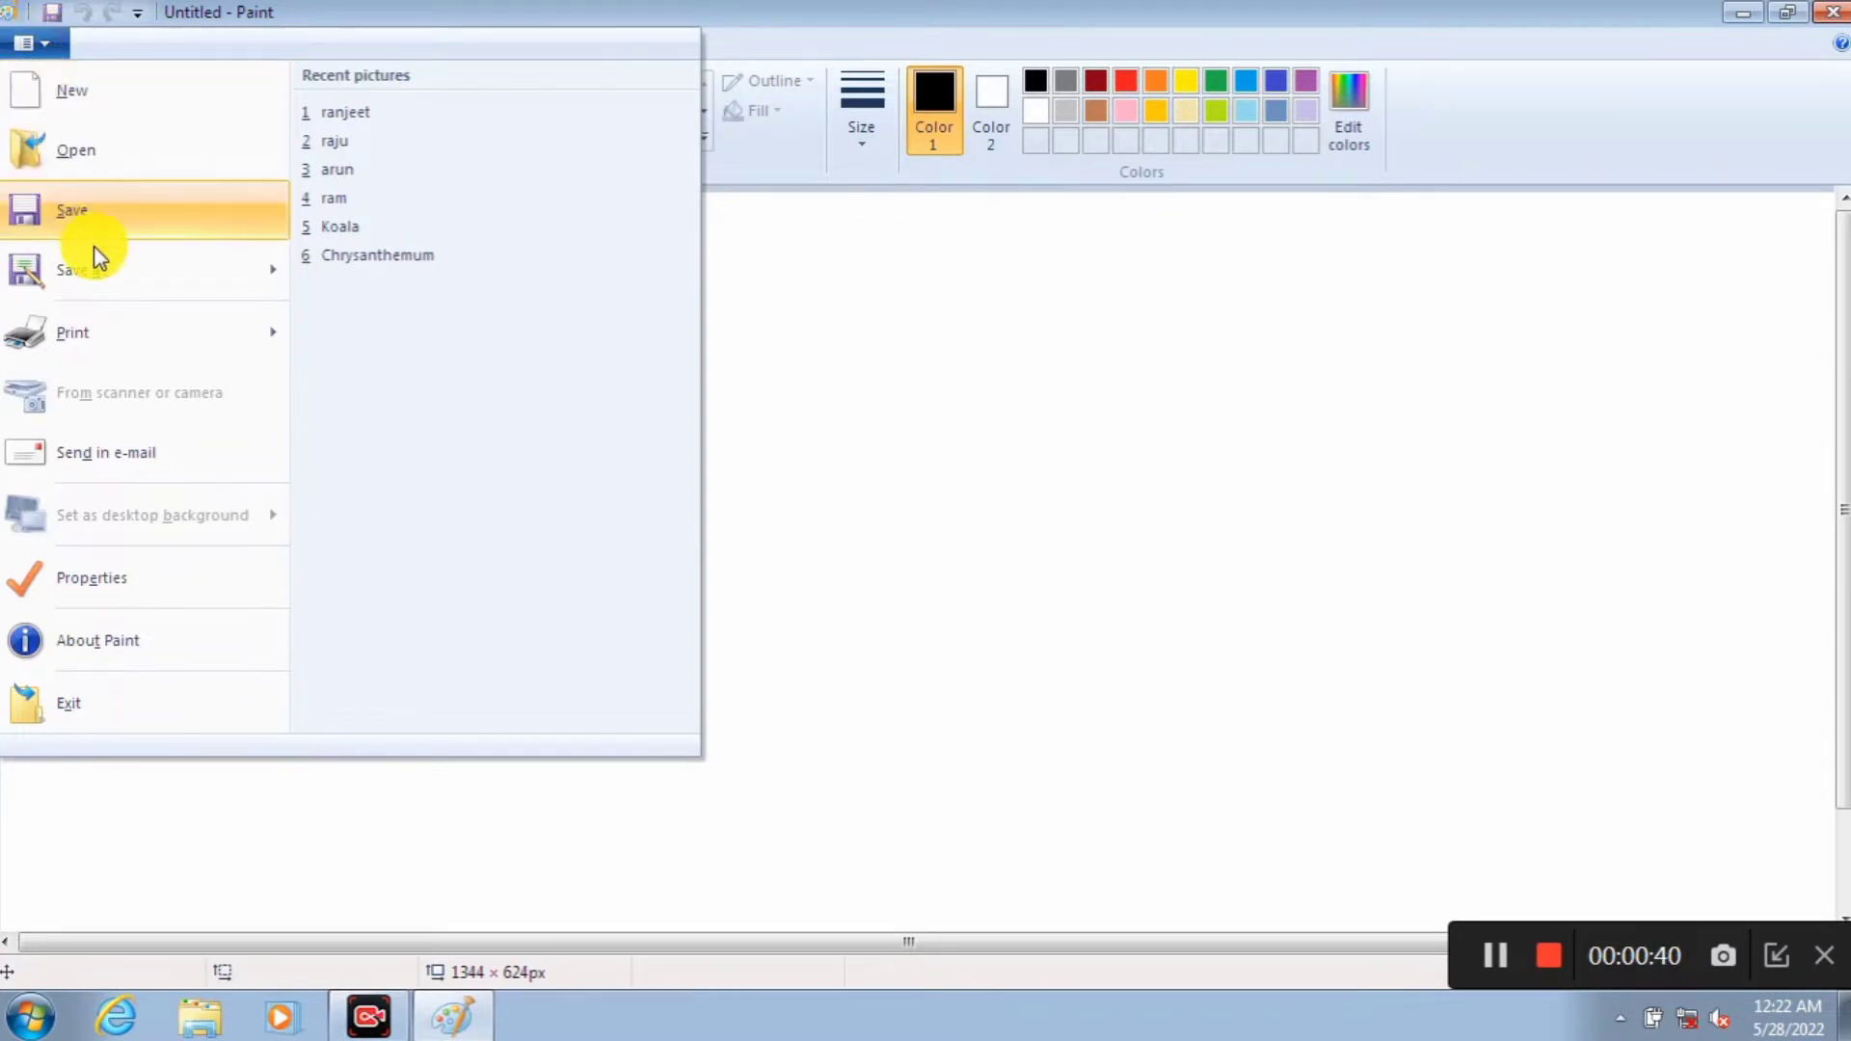
pyautogui.moveTo(95, 272)
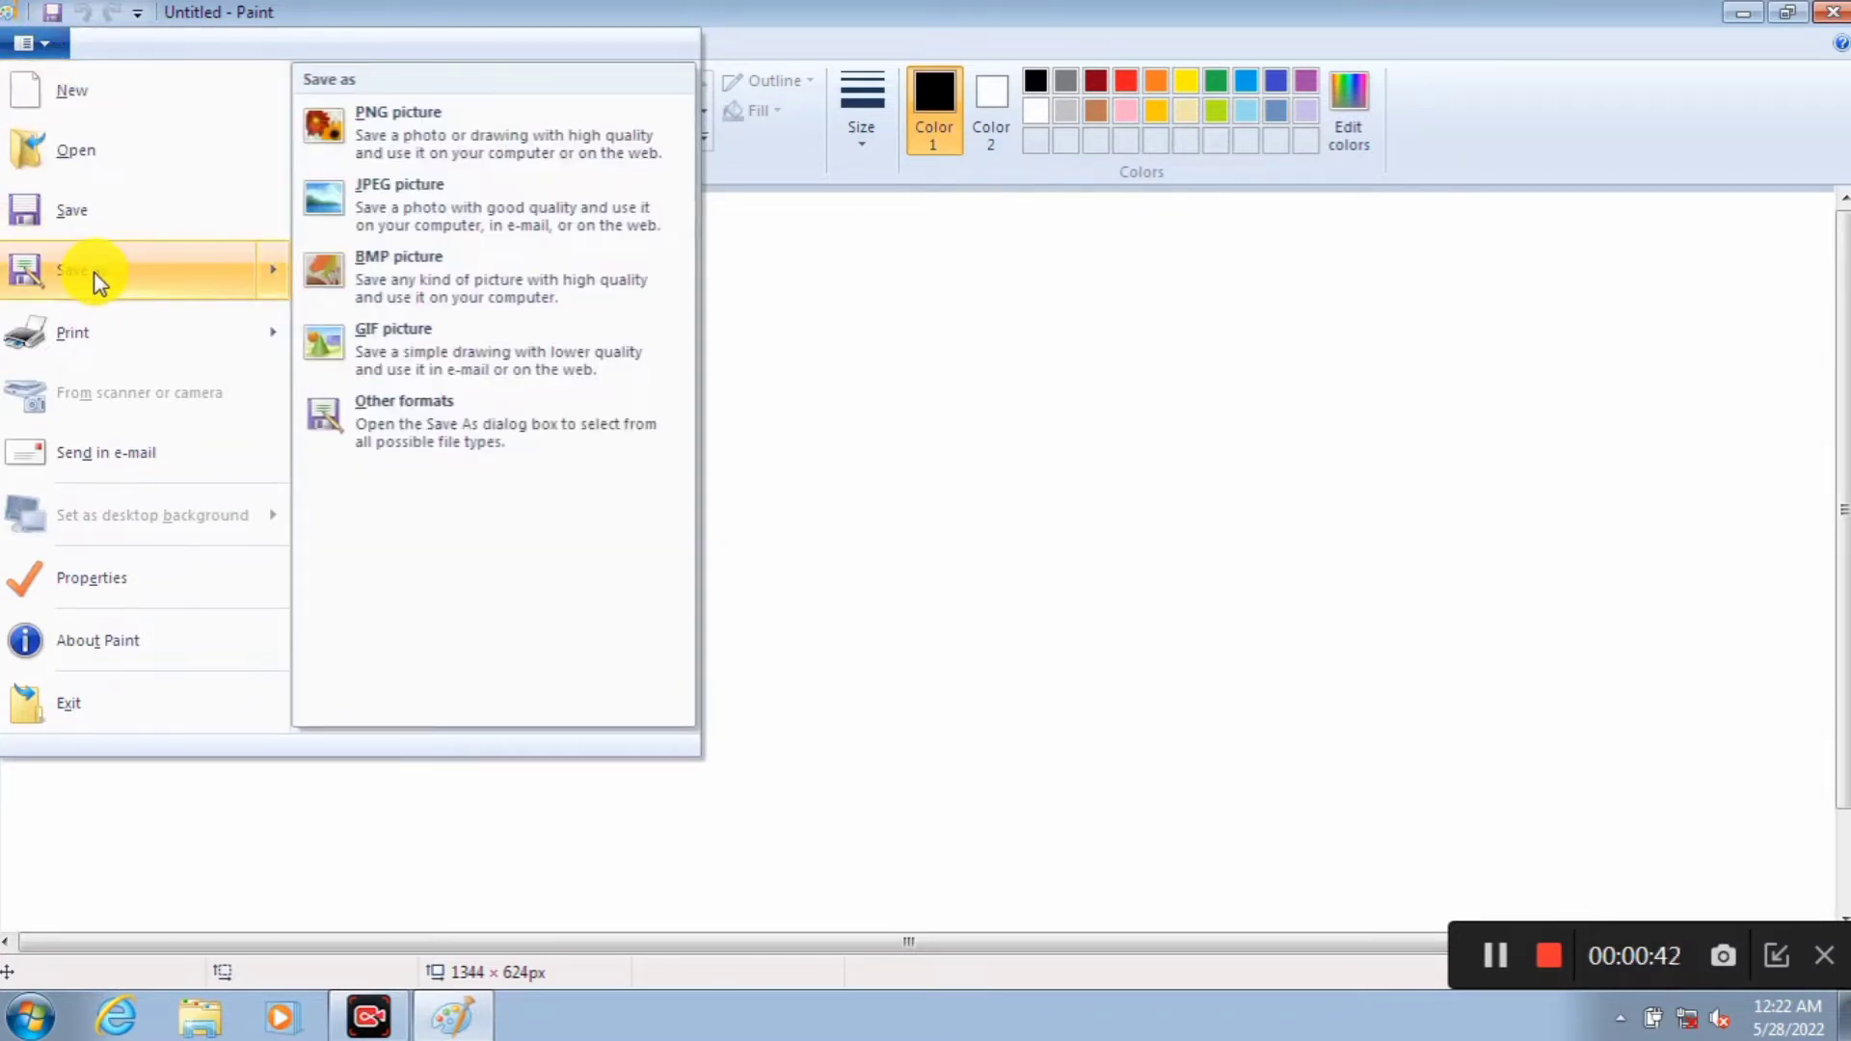
pyautogui.moveTo(116, 327)
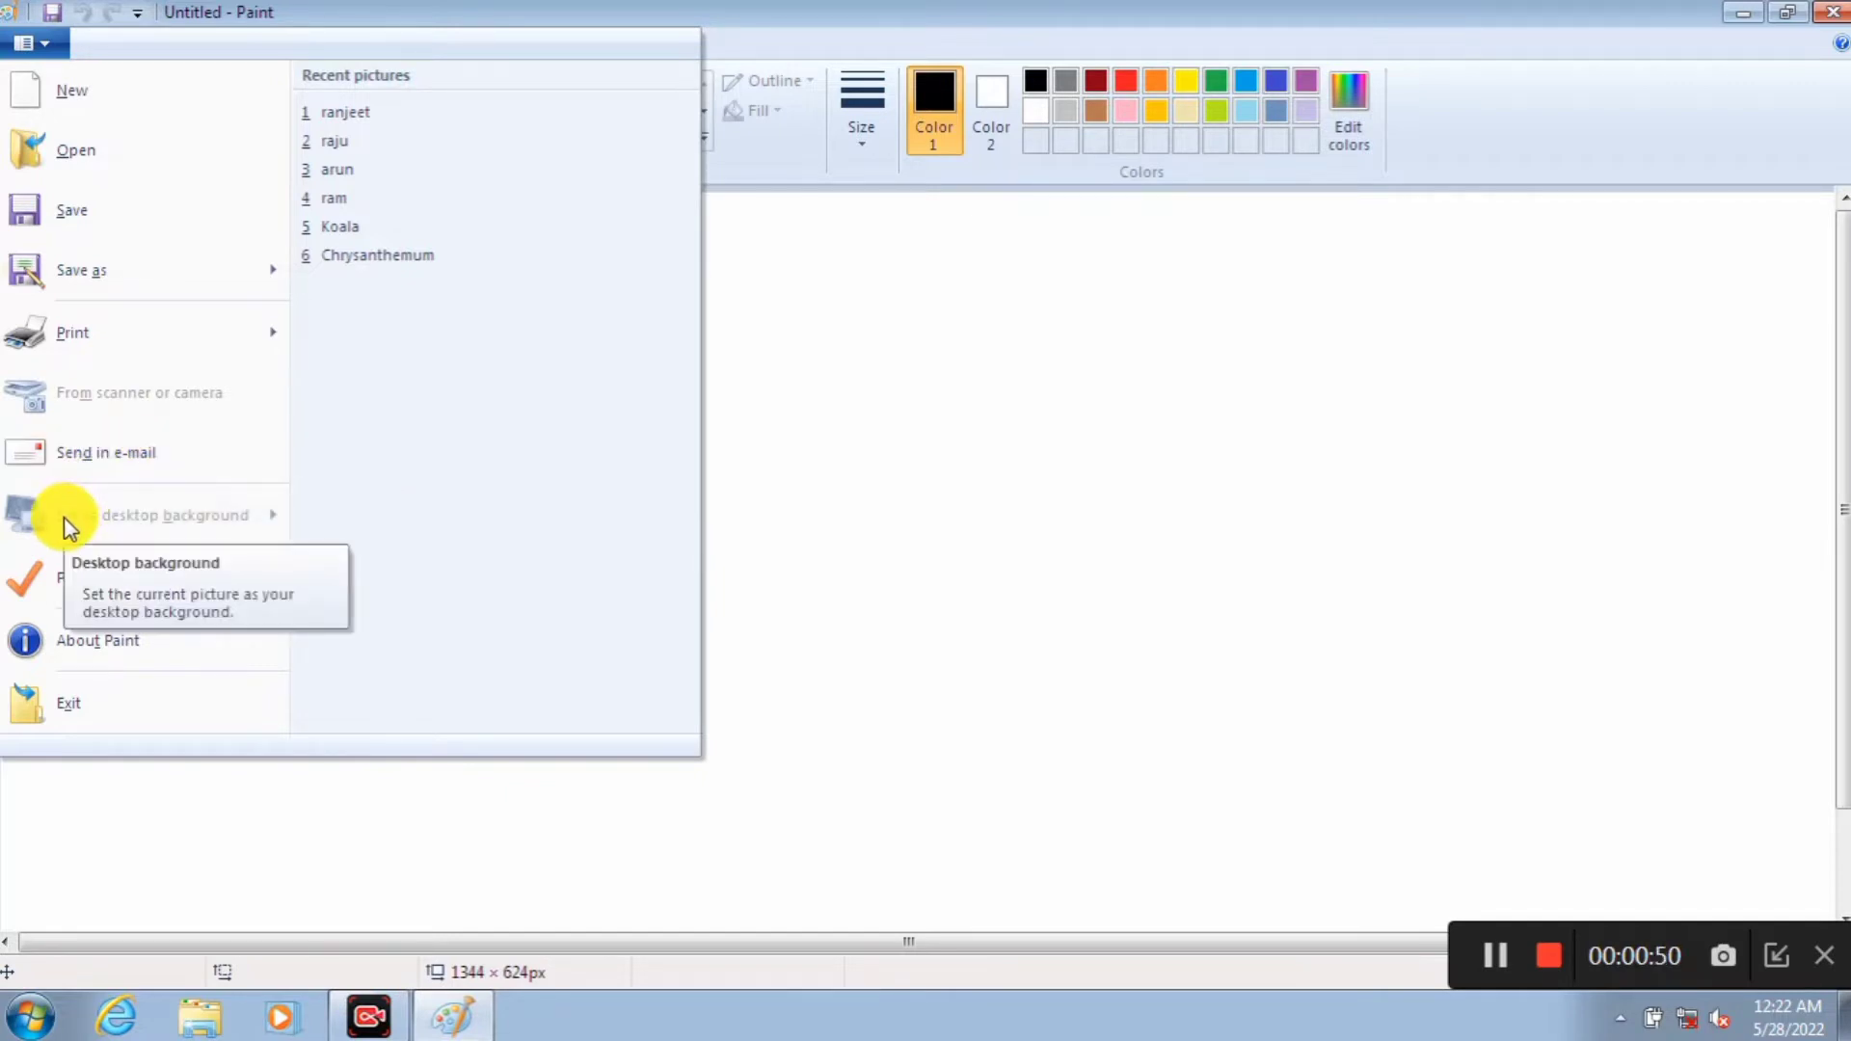
pyautogui.moveTo(67, 356)
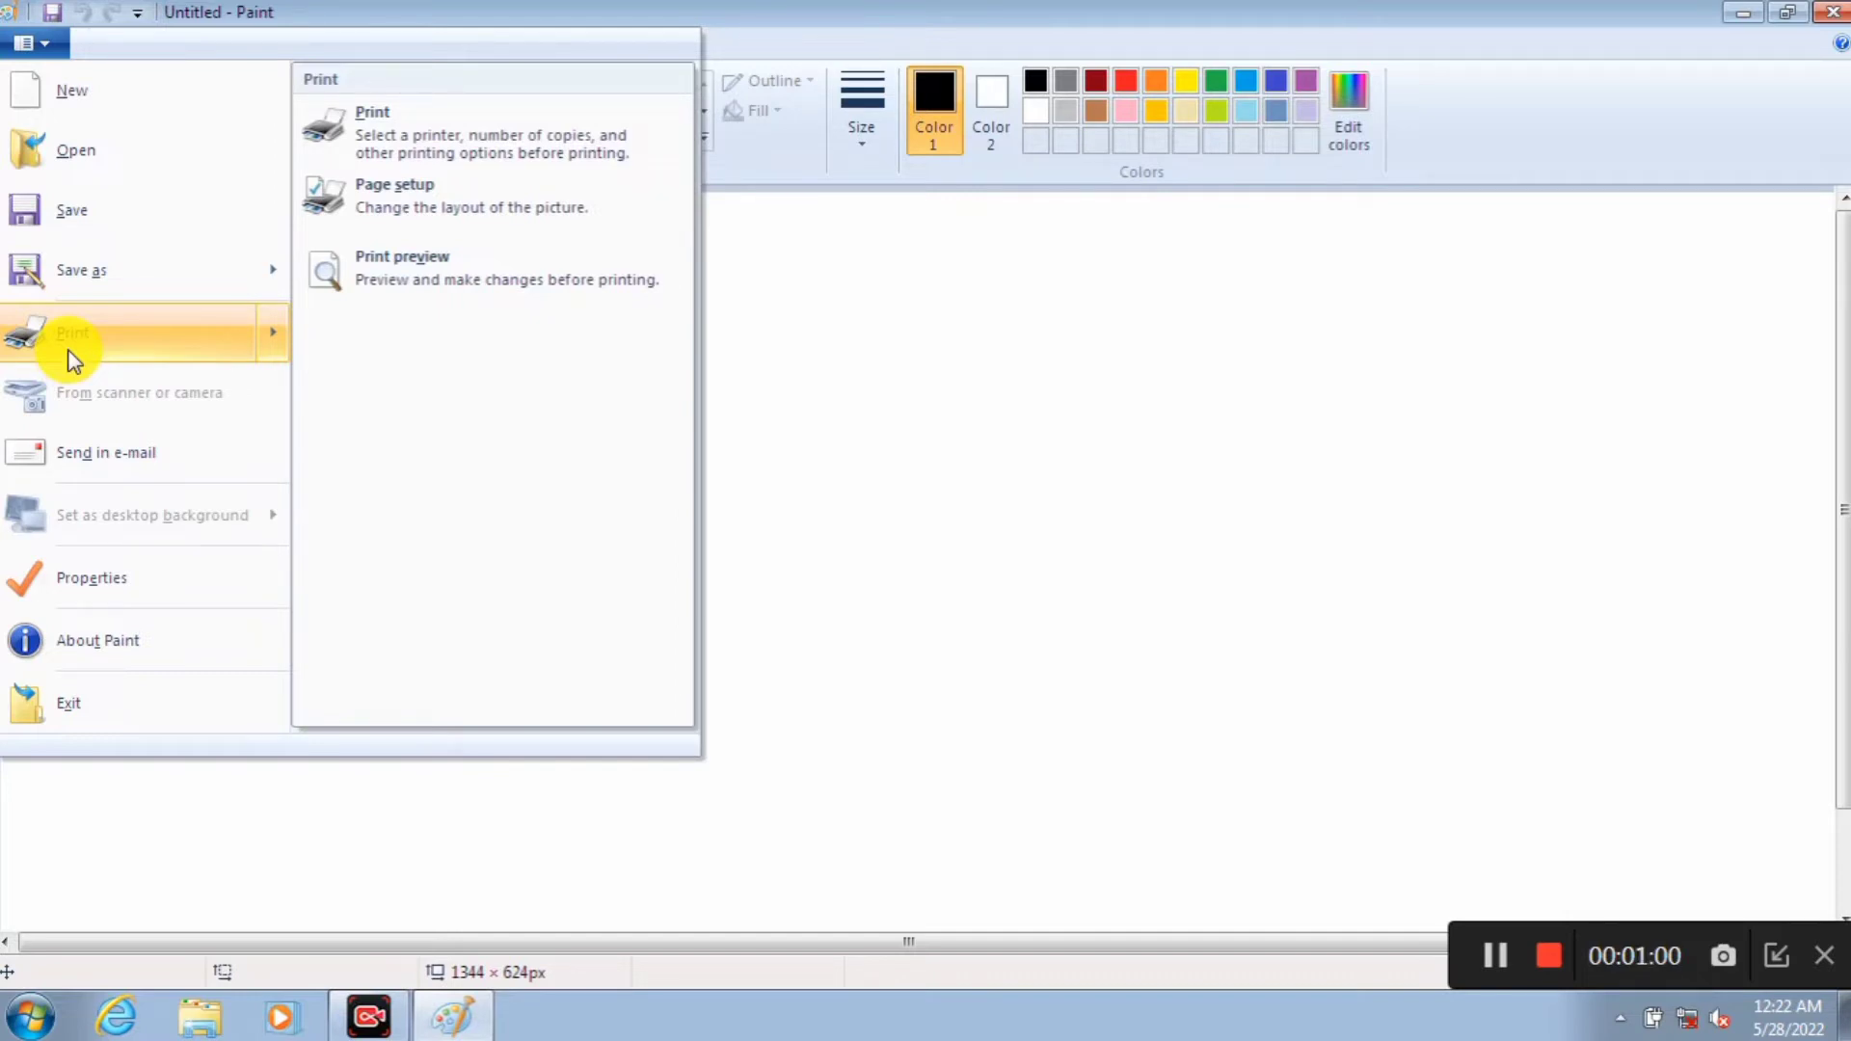
pyautogui.click(932, 438)
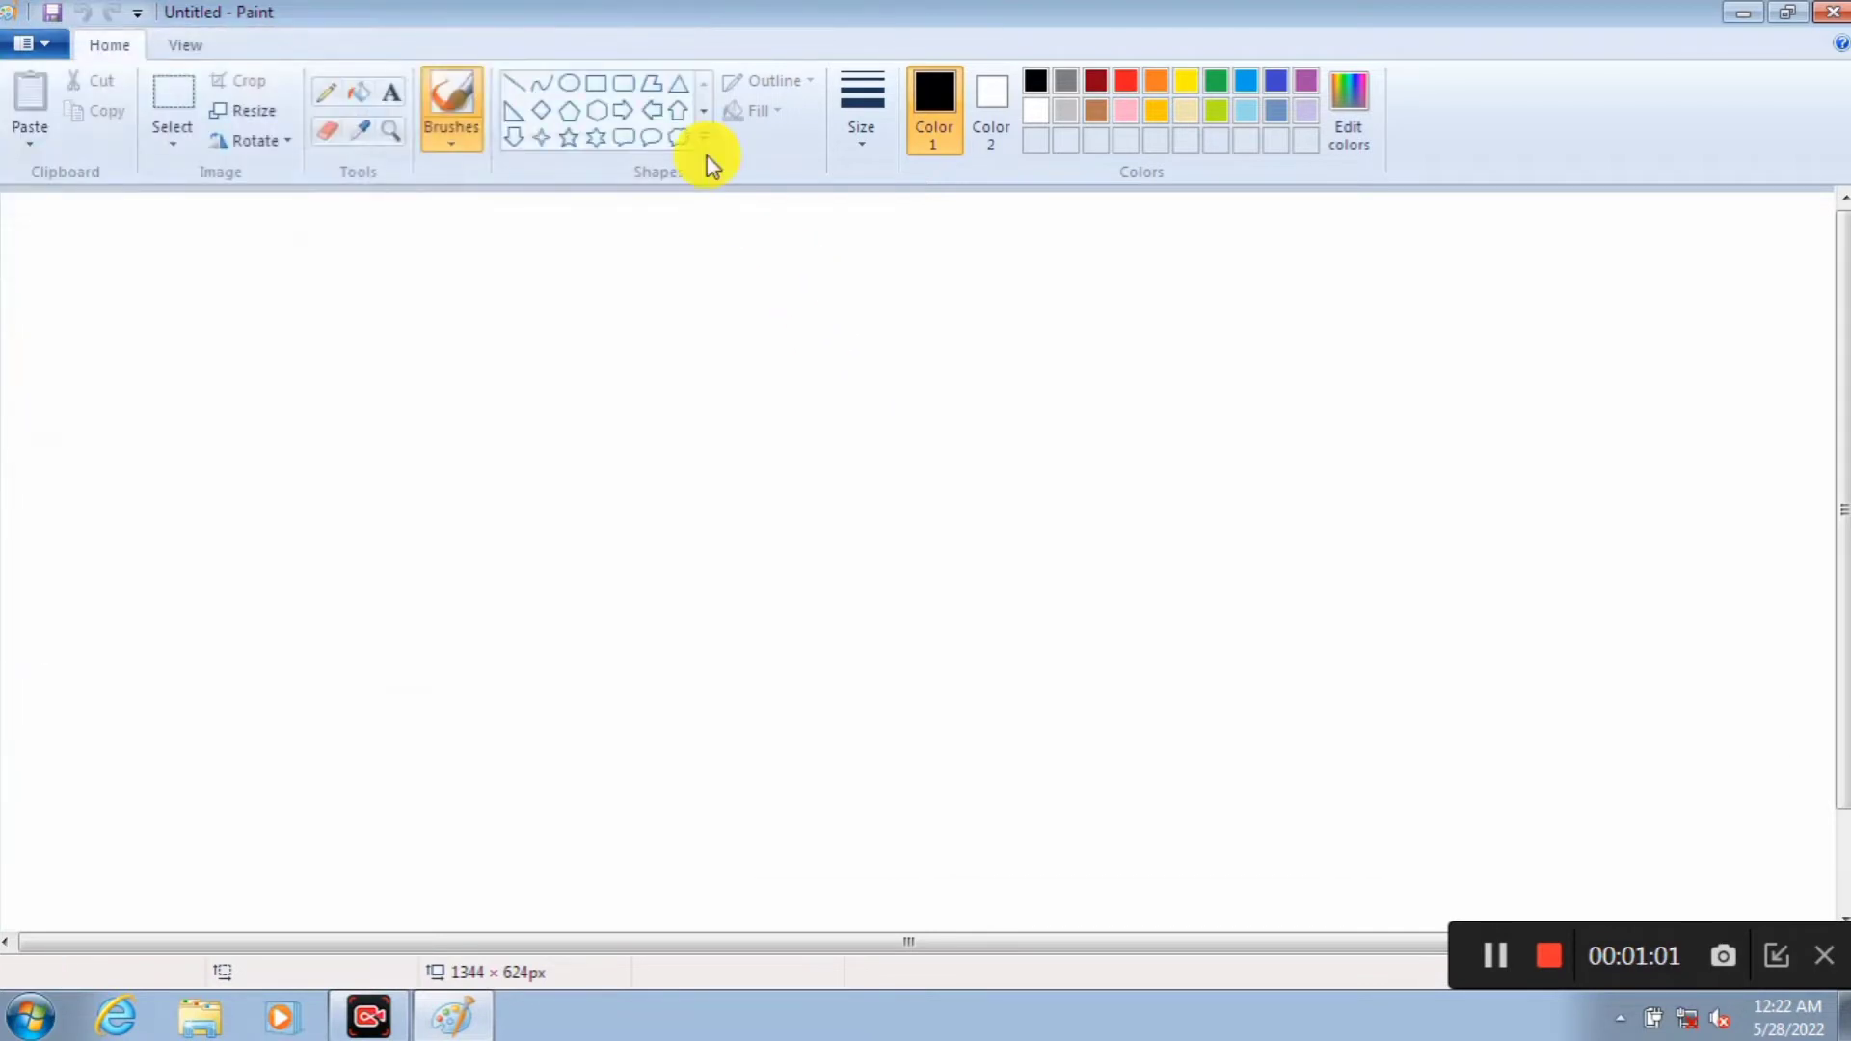
# Step: Draw two right-pointing block arrows side by side, about 306 × 225 px and 285 × 185 px
pyautogui.click(623, 110)
pyautogui.moveTo(473, 315); pyautogui.dragTo(774, 519)
pyautogui.moveTo(886, 611); pyautogui.dragTo(896, 626)
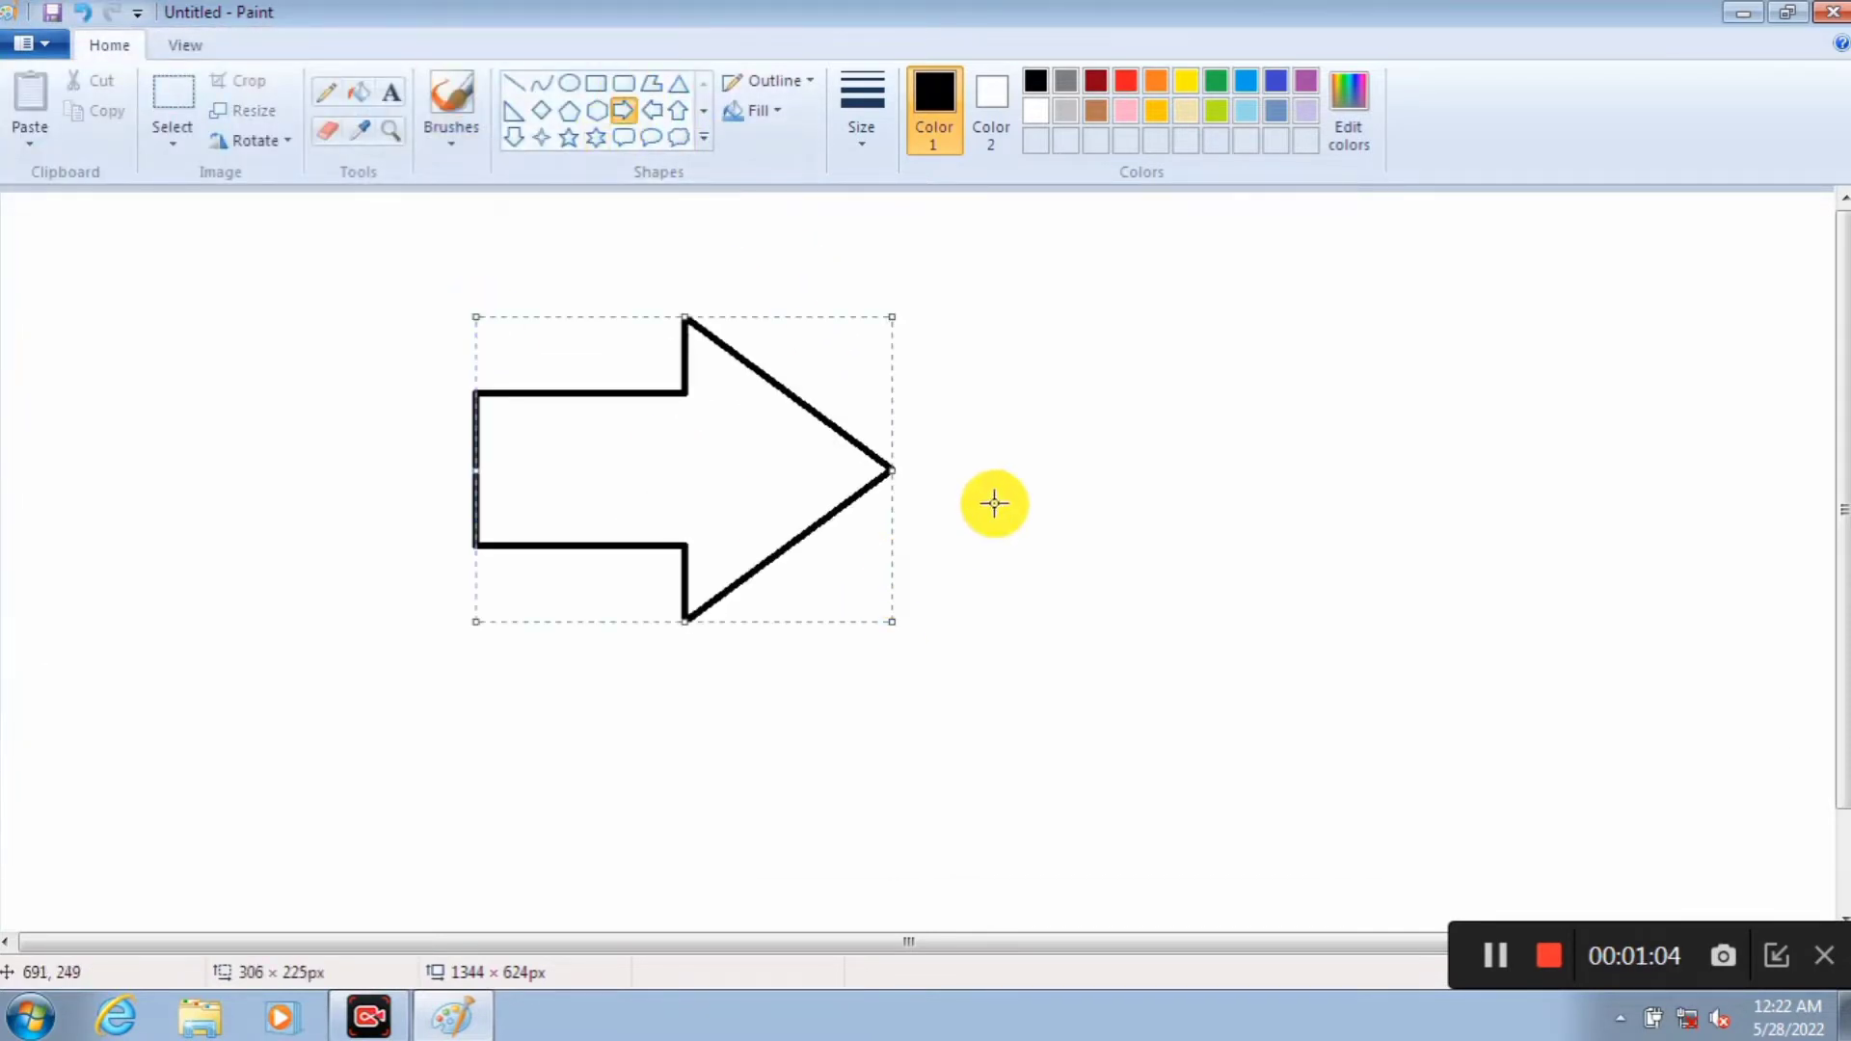
pyautogui.moveTo(1420, 331); pyautogui.dragTo(1033, 582)
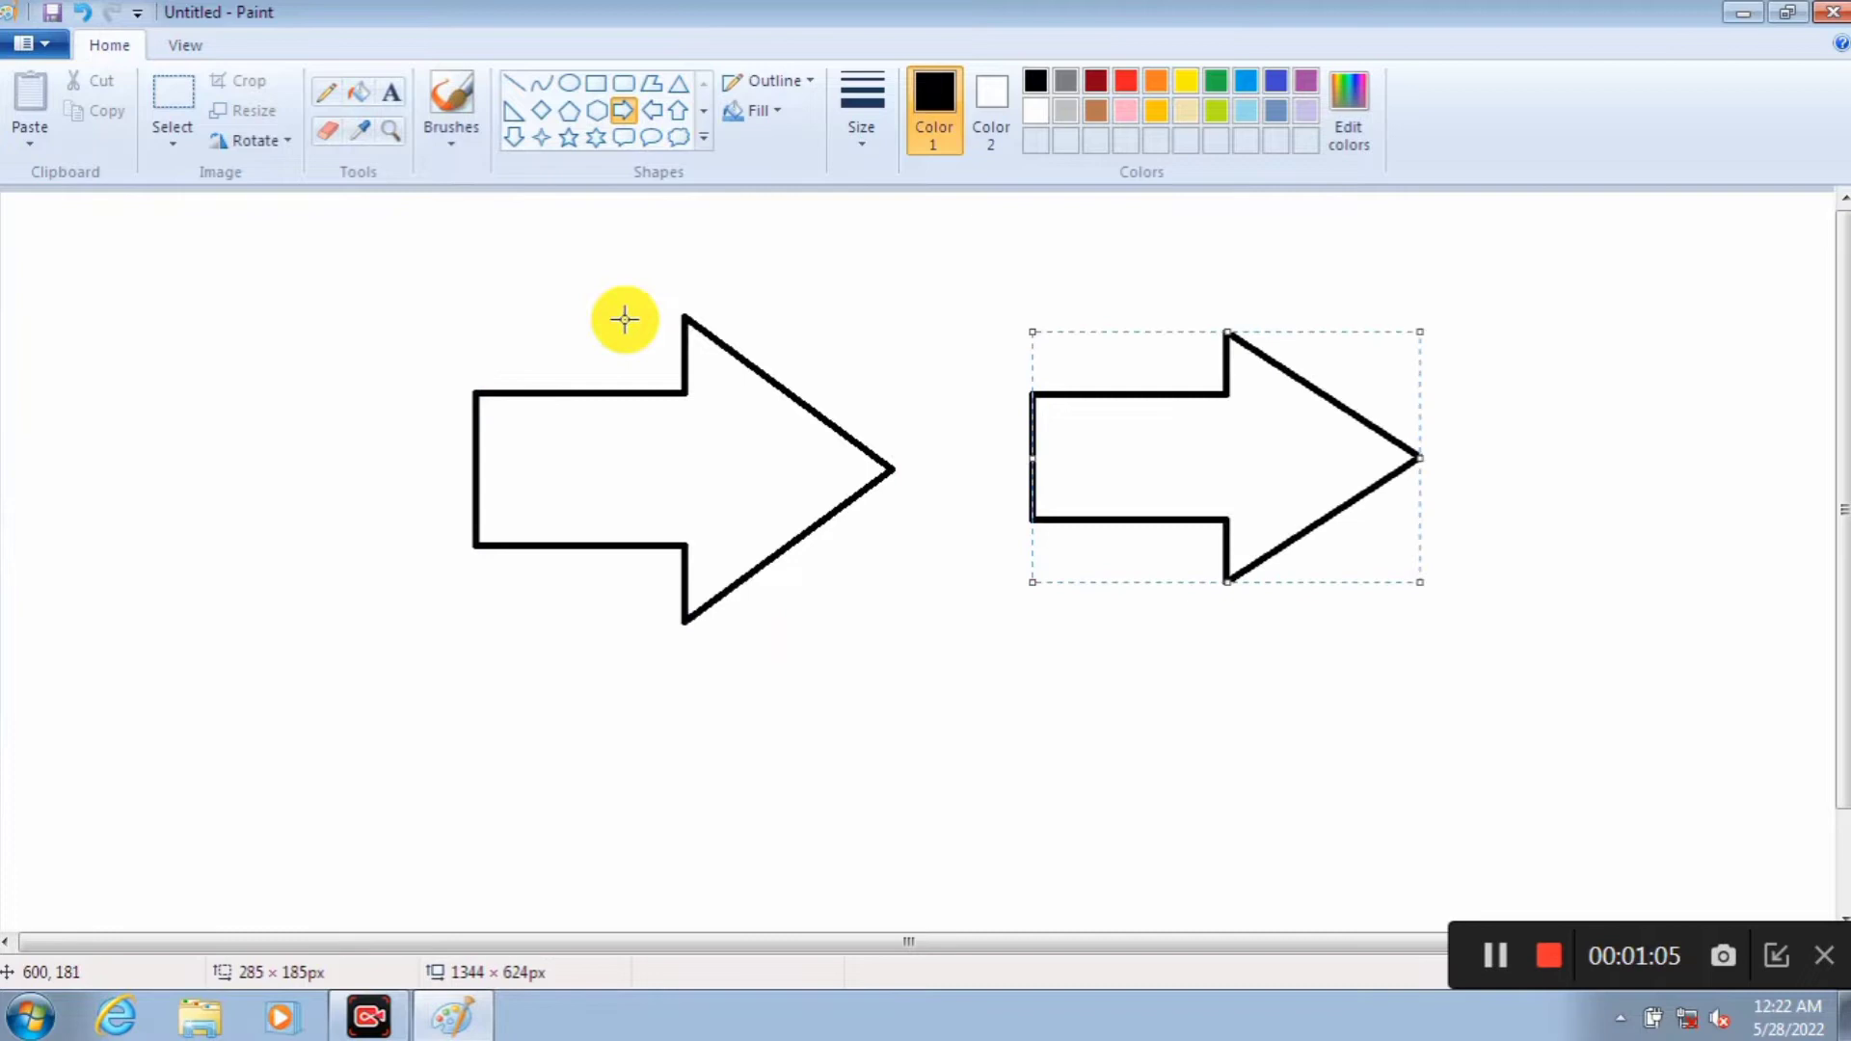
# Step: Draw a large pentagon overlapping the left arrow and a narrower one, about 206 × 347 px, overlapping the right arrow's tail
pyautogui.click(569, 109)
pyautogui.moveTo(707, 751); pyautogui.dragTo(310, 272)
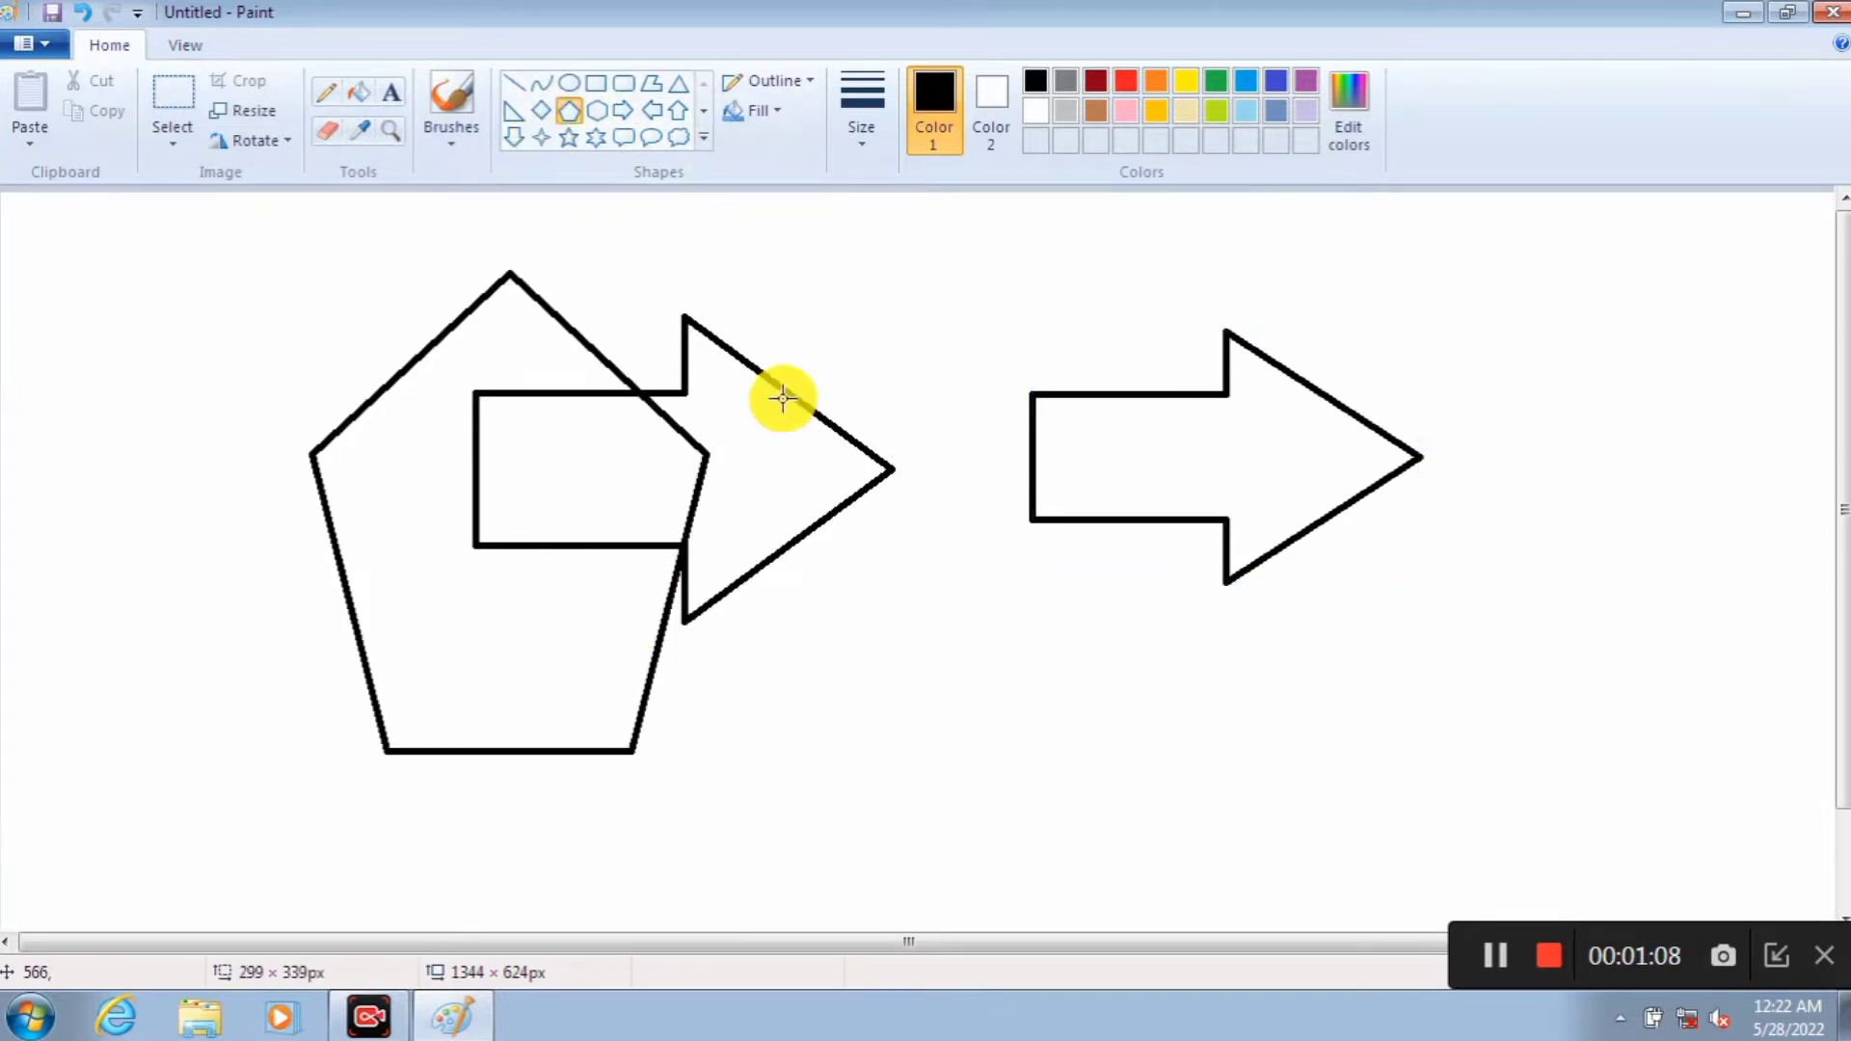
pyautogui.moveTo(875, 300); pyautogui.dragTo(1154, 771)
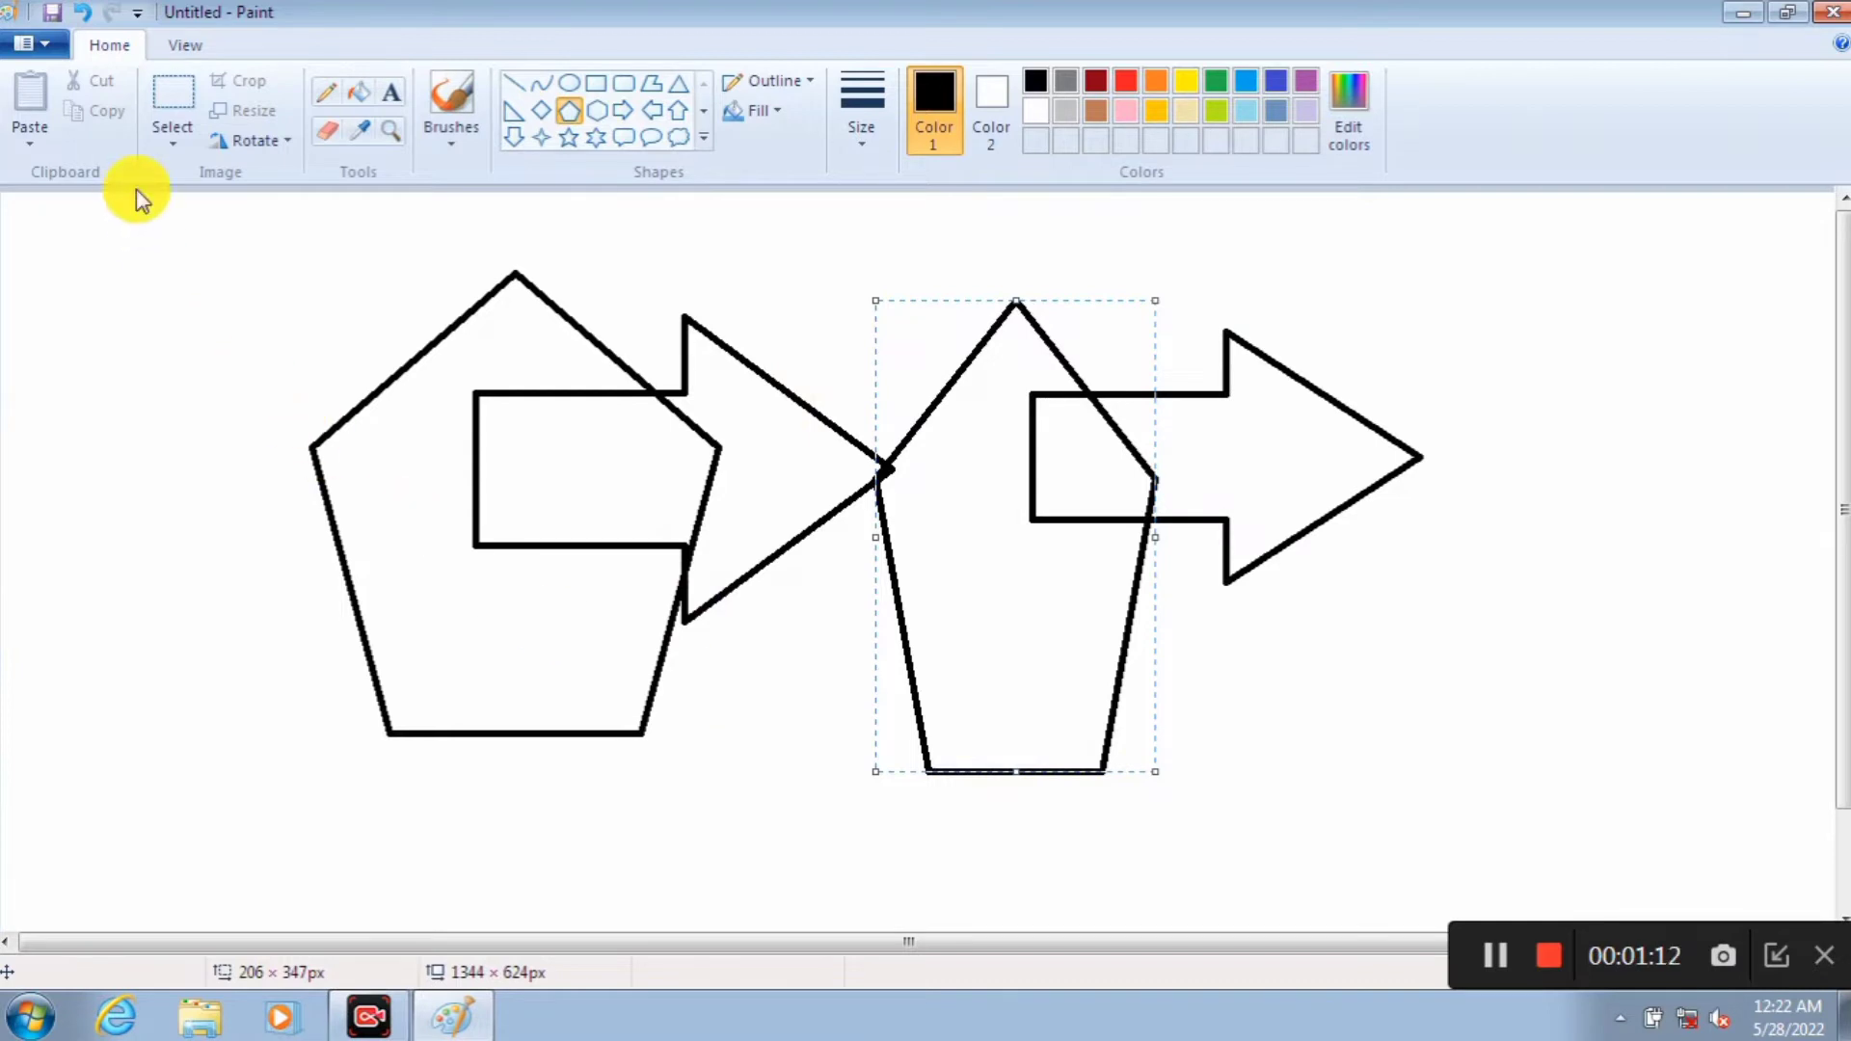
# Step: Open the drawing's print preview and set the page to A4 paper in portrait orientation
pyautogui.click(54, 42)
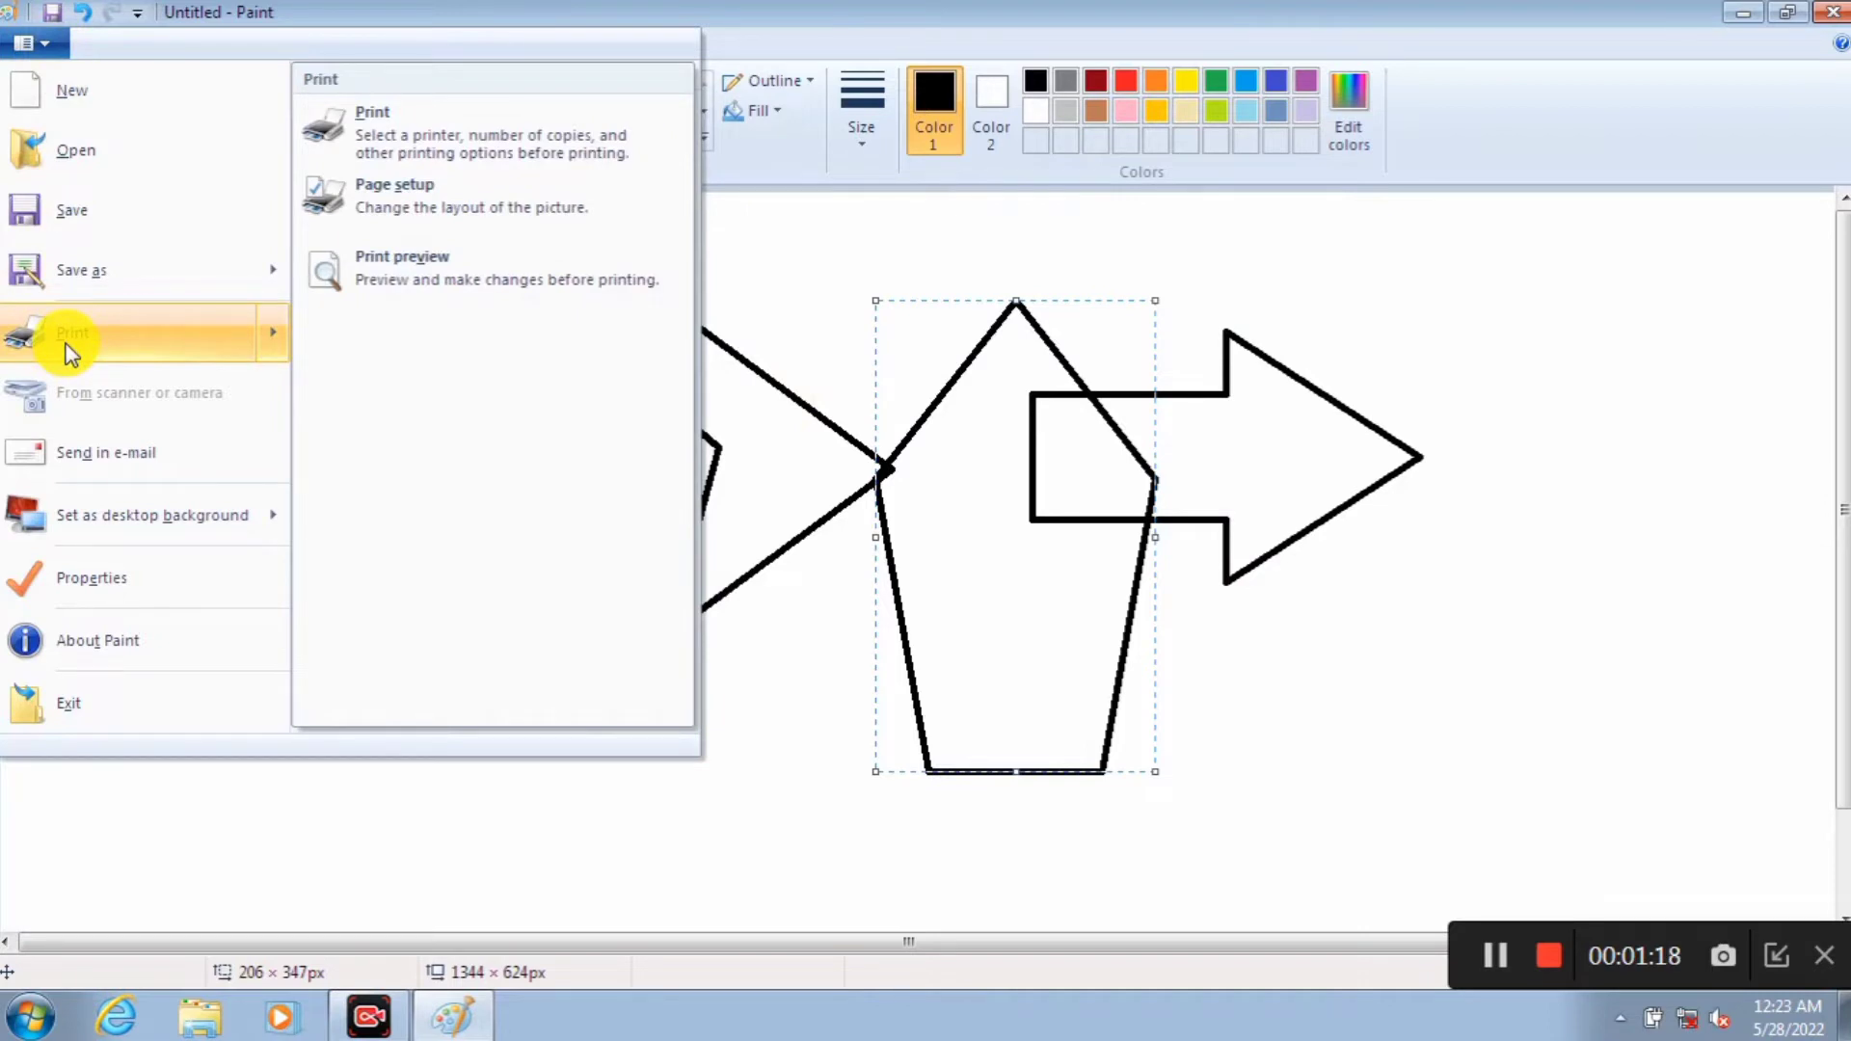
pyautogui.click(390, 268)
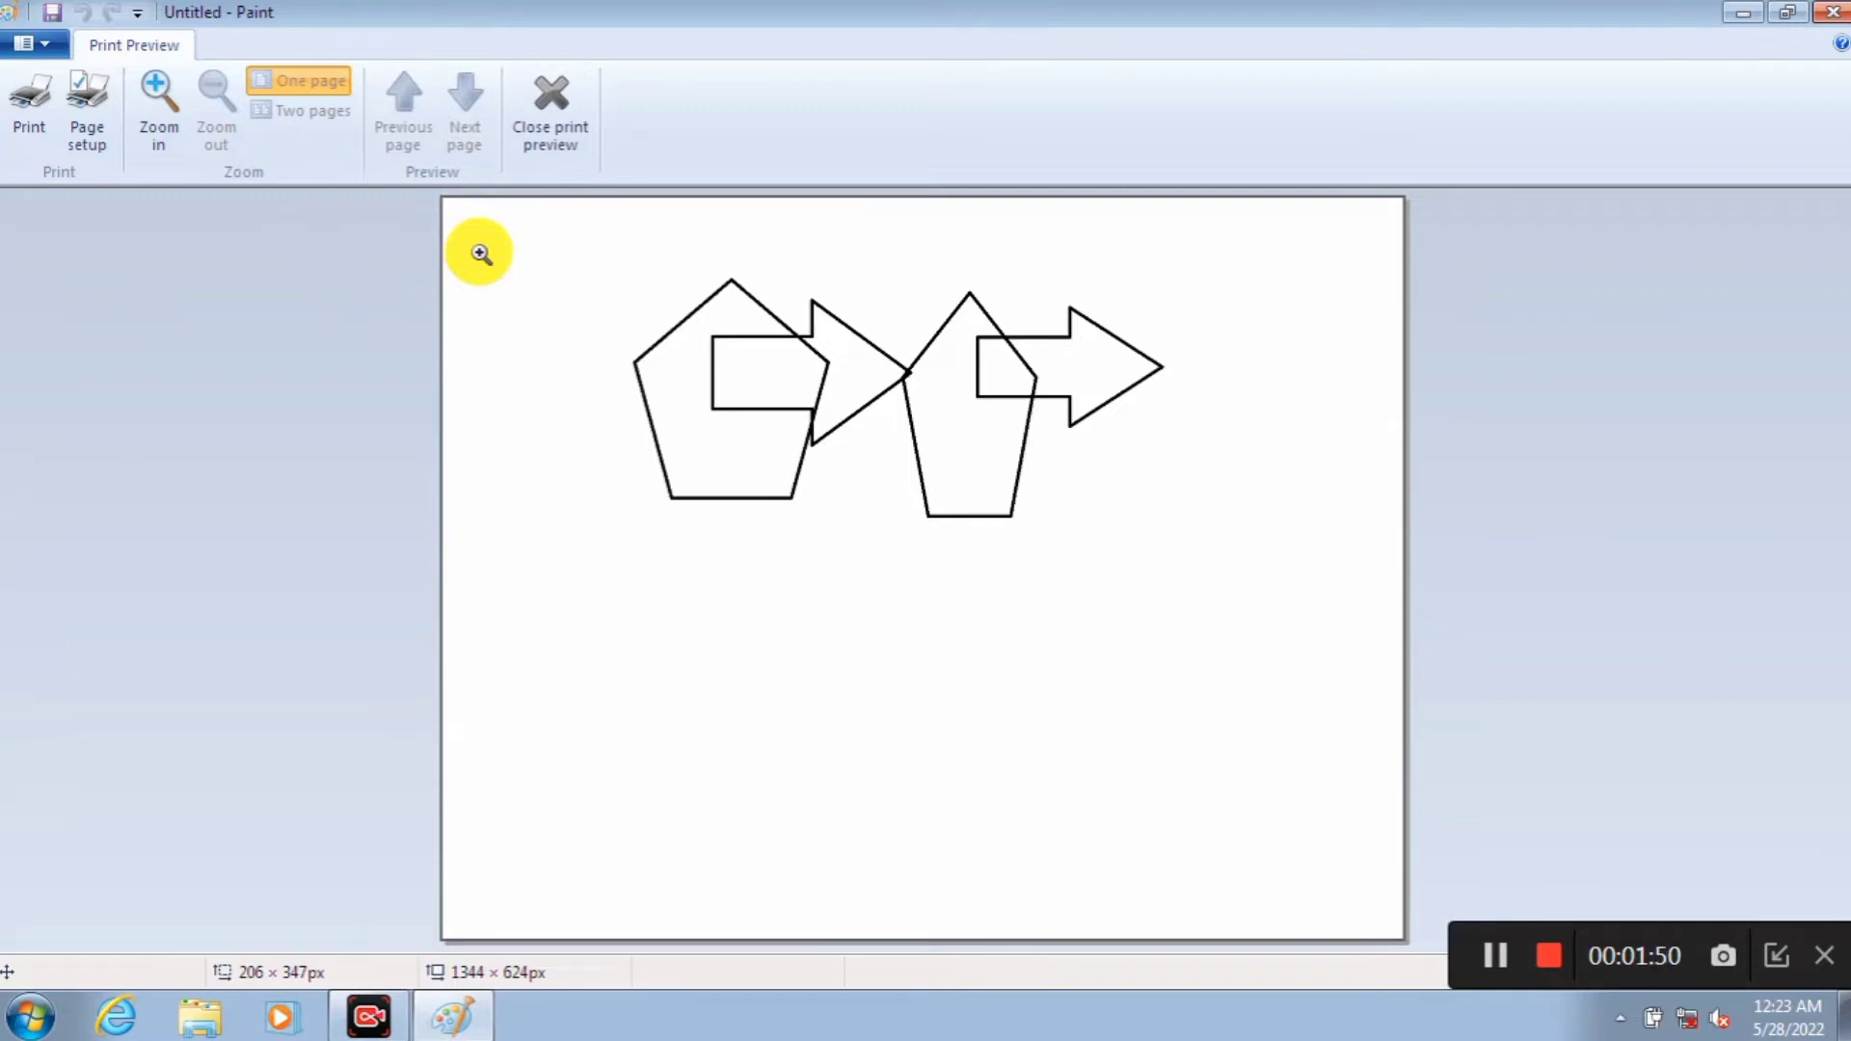
pyautogui.click(88, 140)
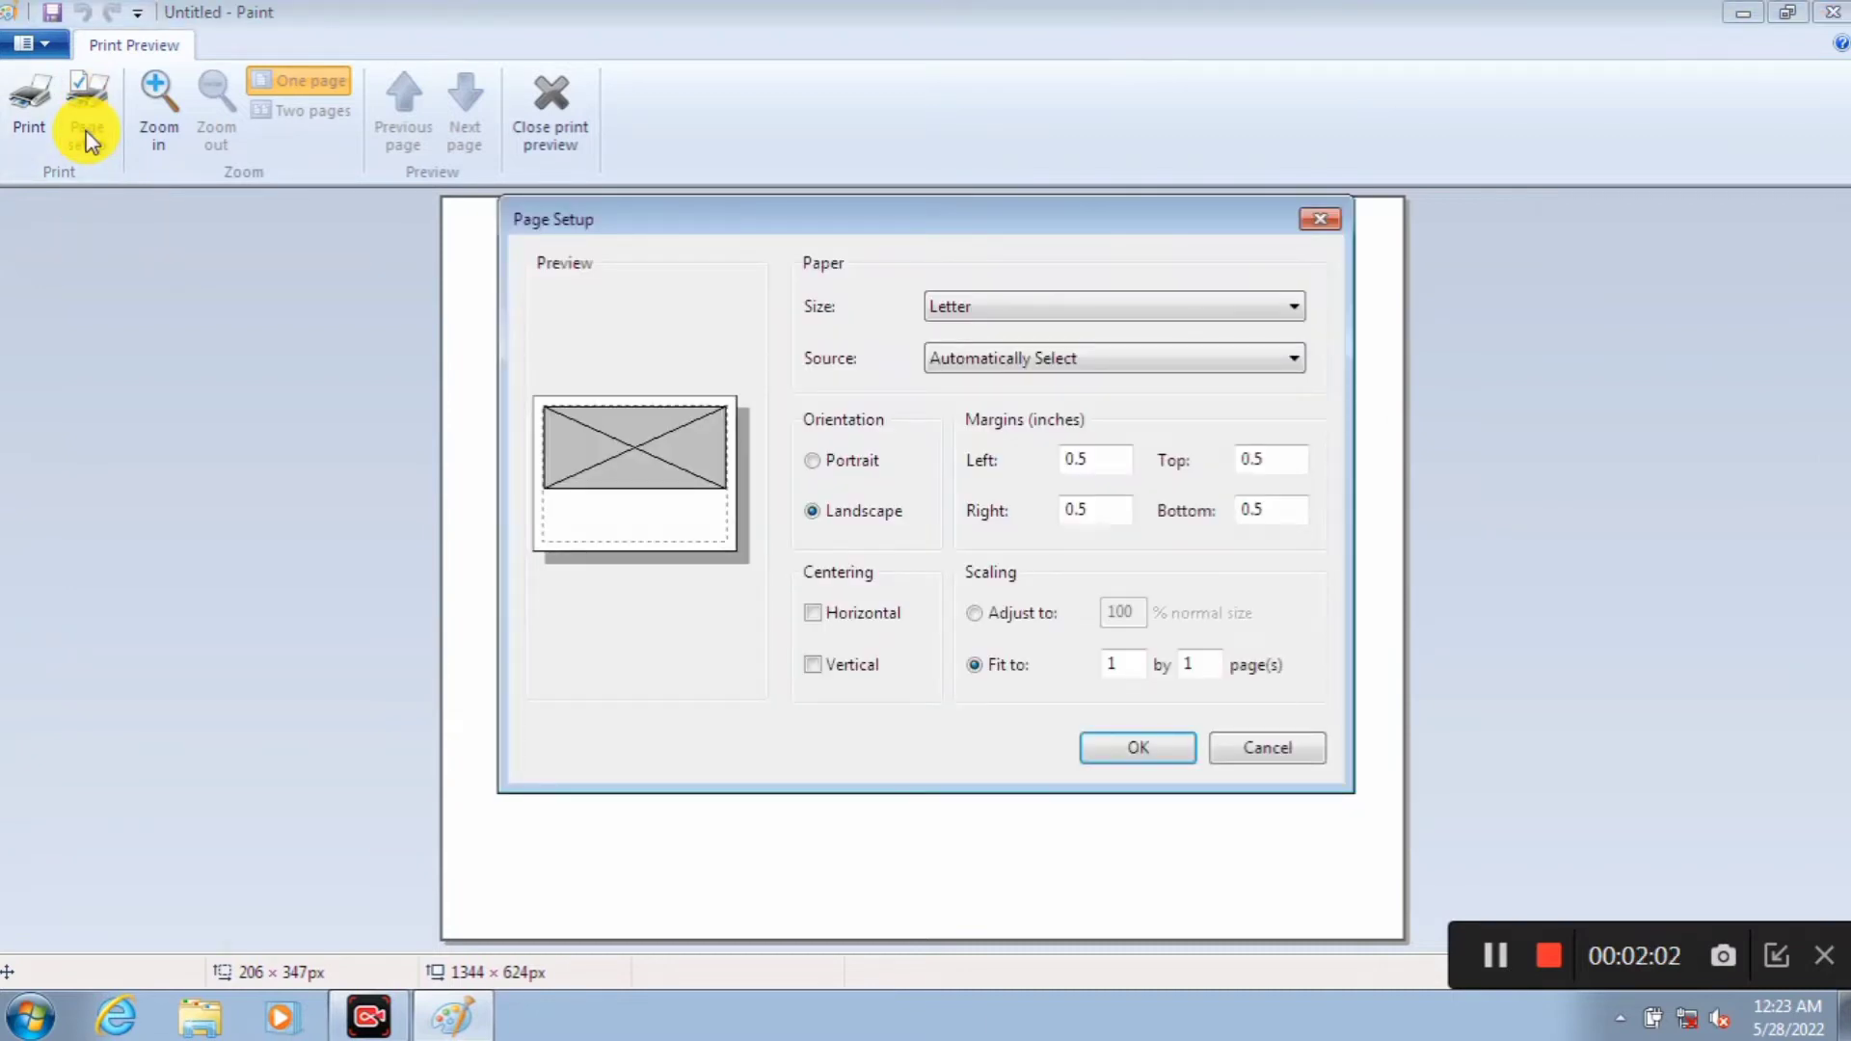
pyautogui.click(1255, 308)
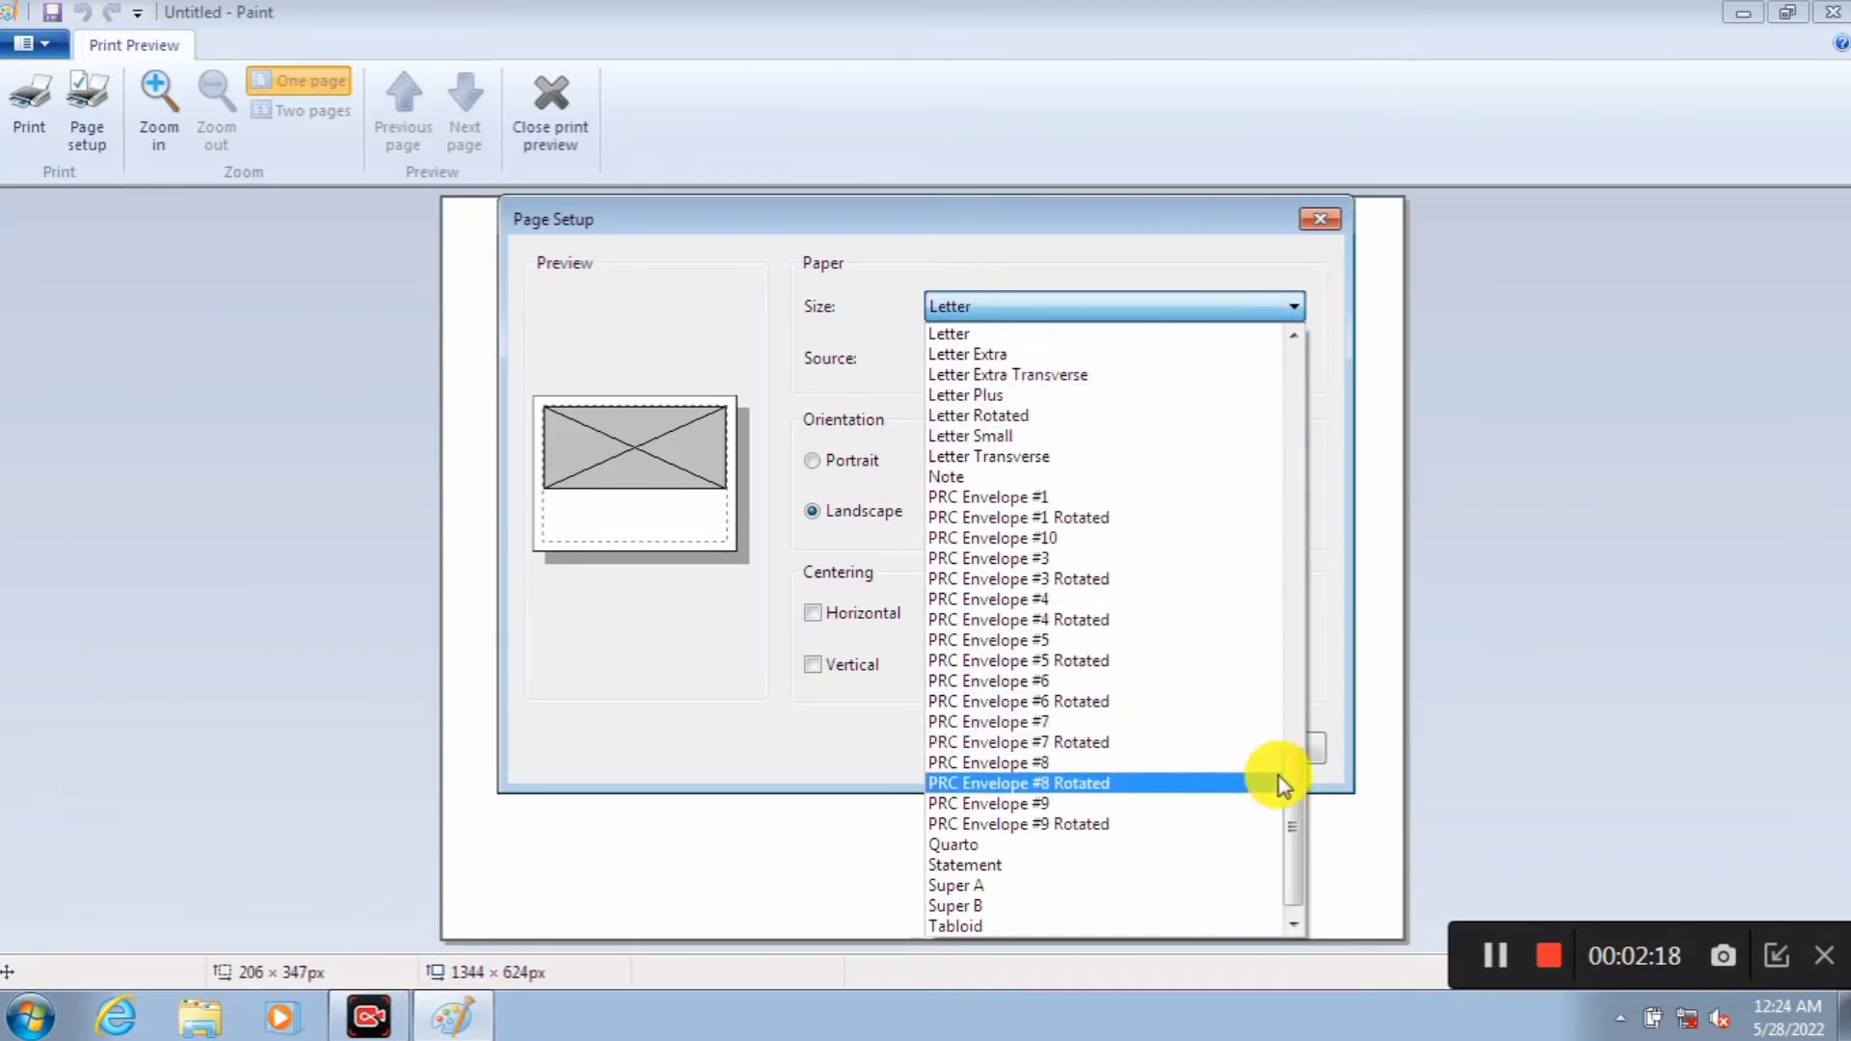
pyautogui.moveTo(1292, 794); pyautogui.dragTo(1303, 374)
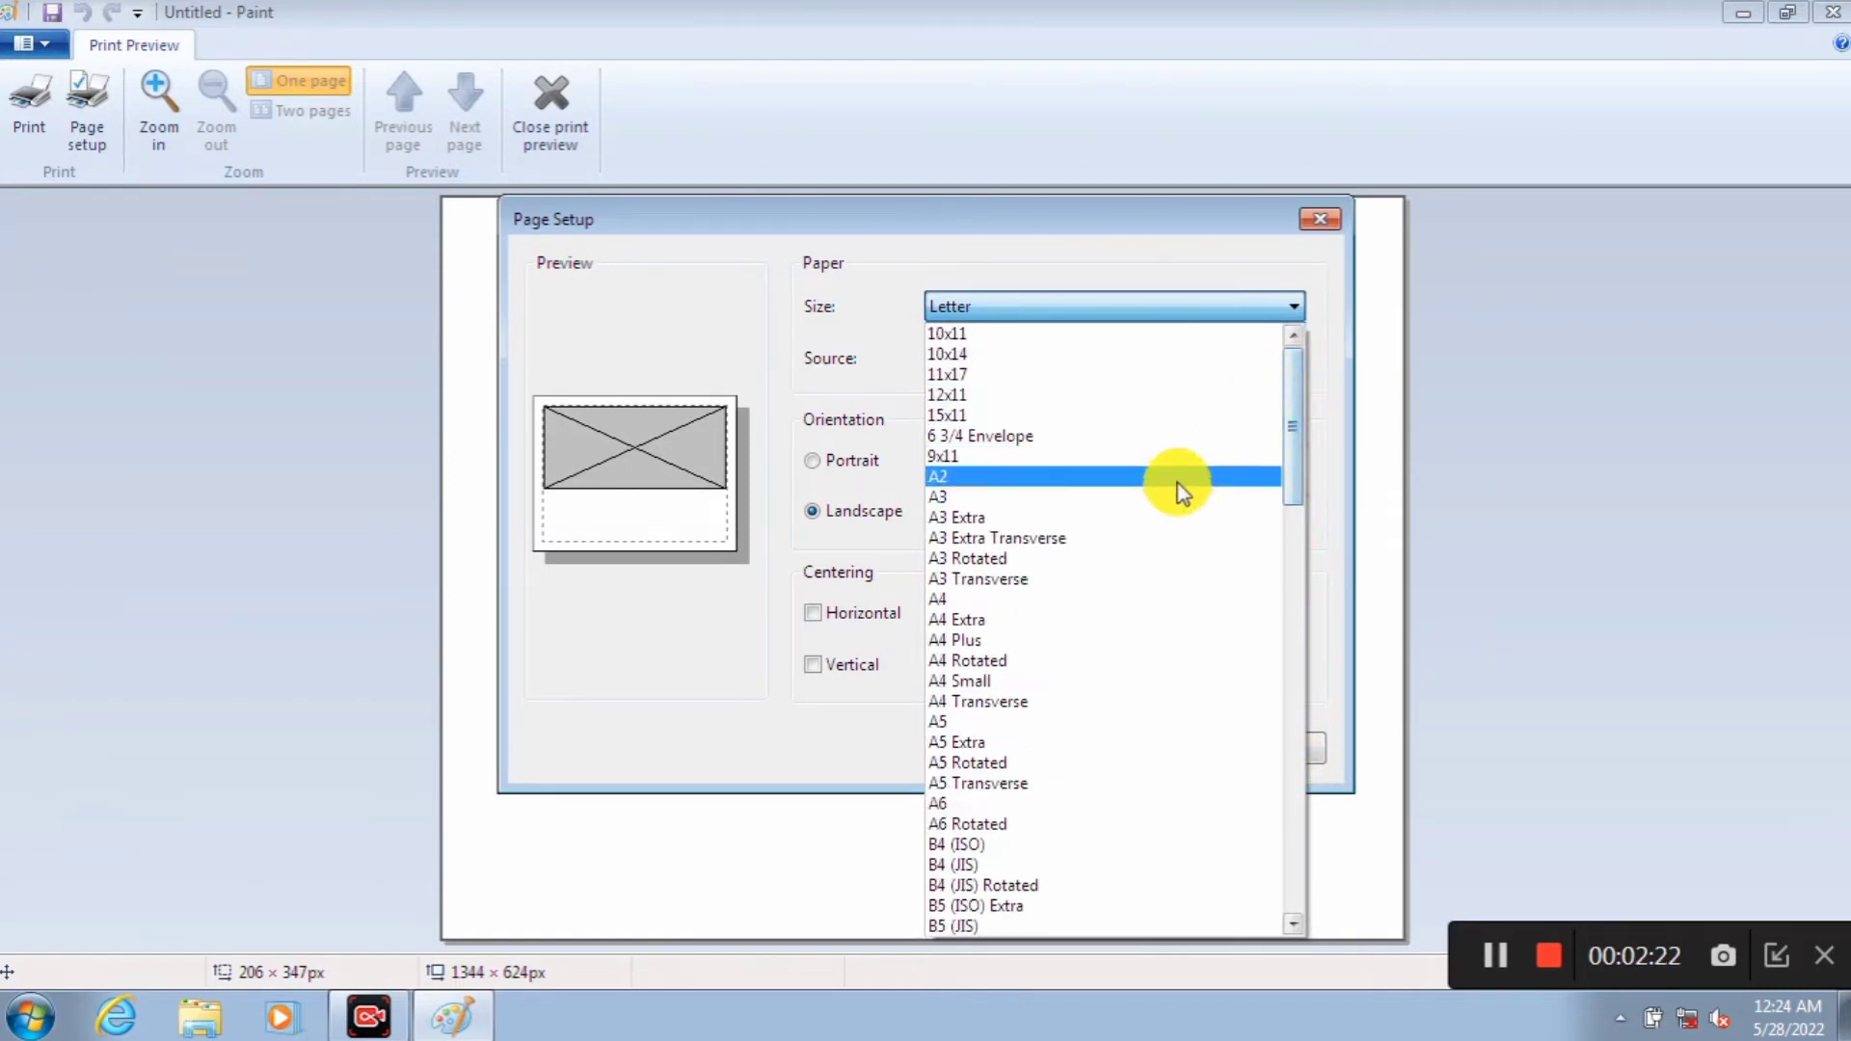
pyautogui.click(1076, 602)
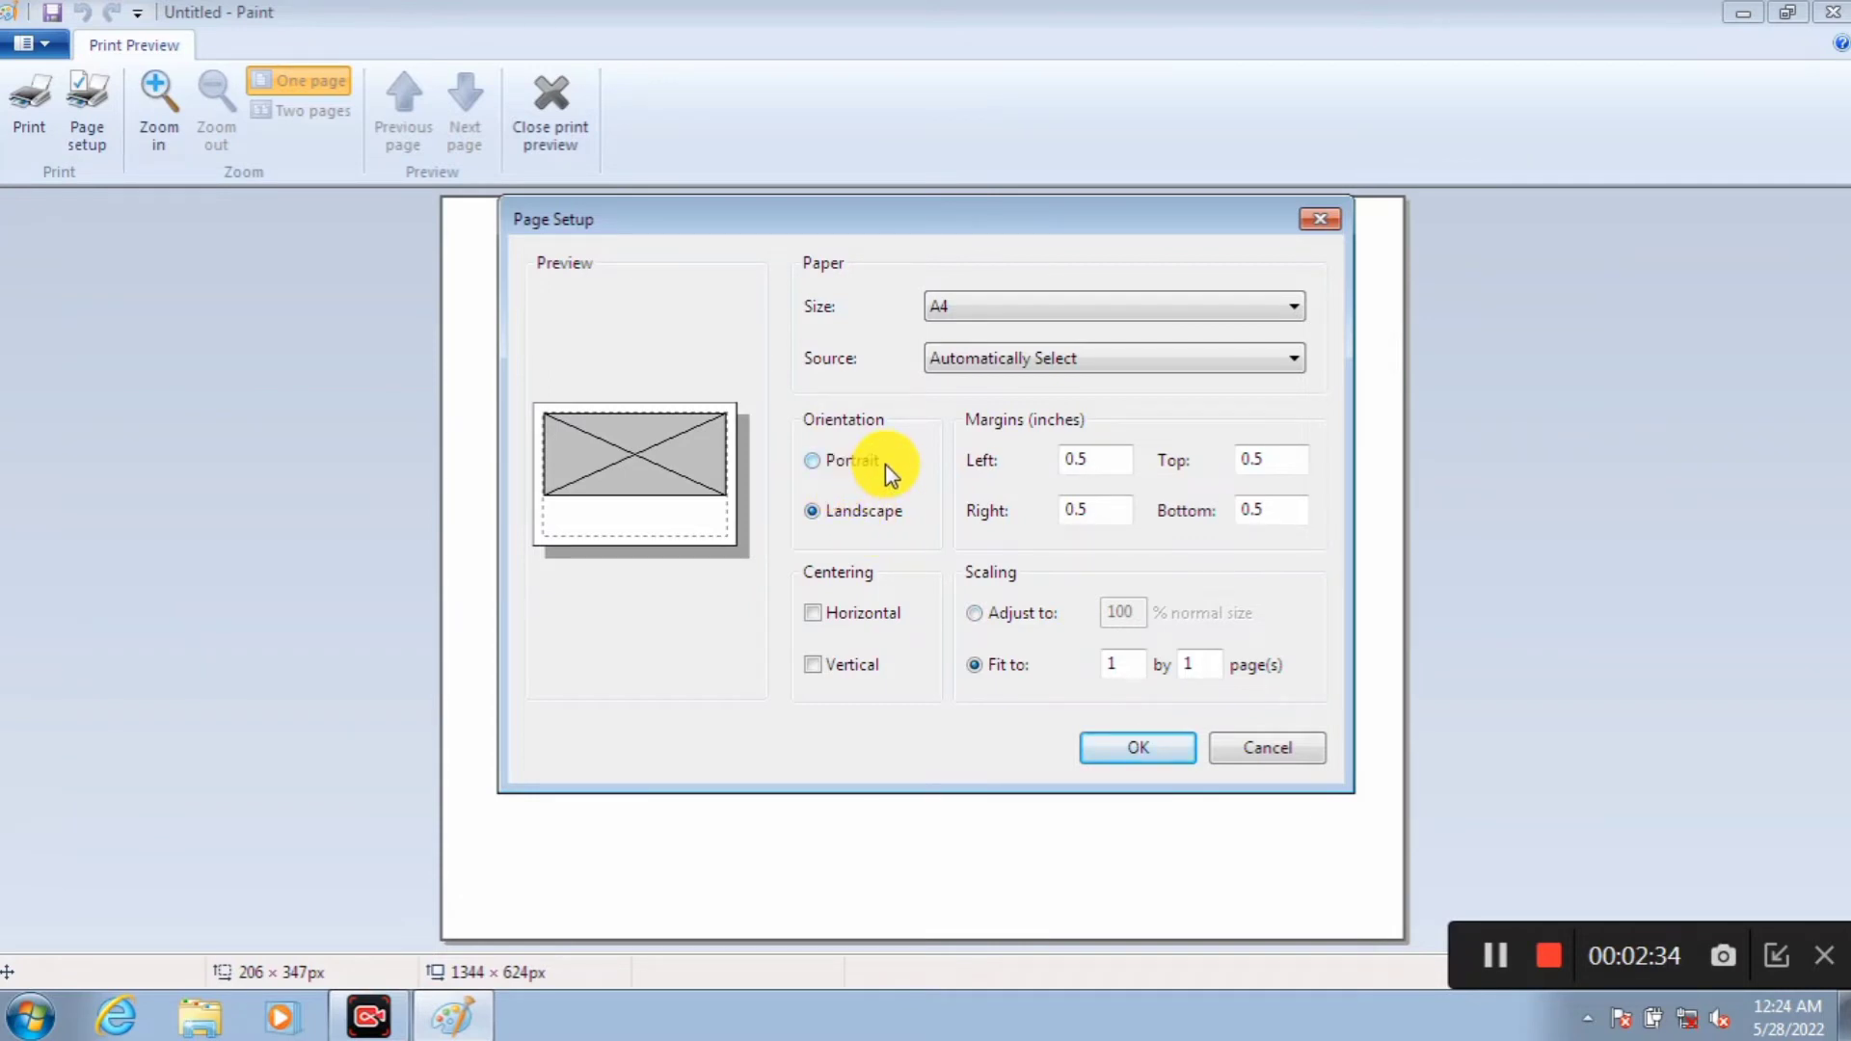
pyautogui.click(812, 463)
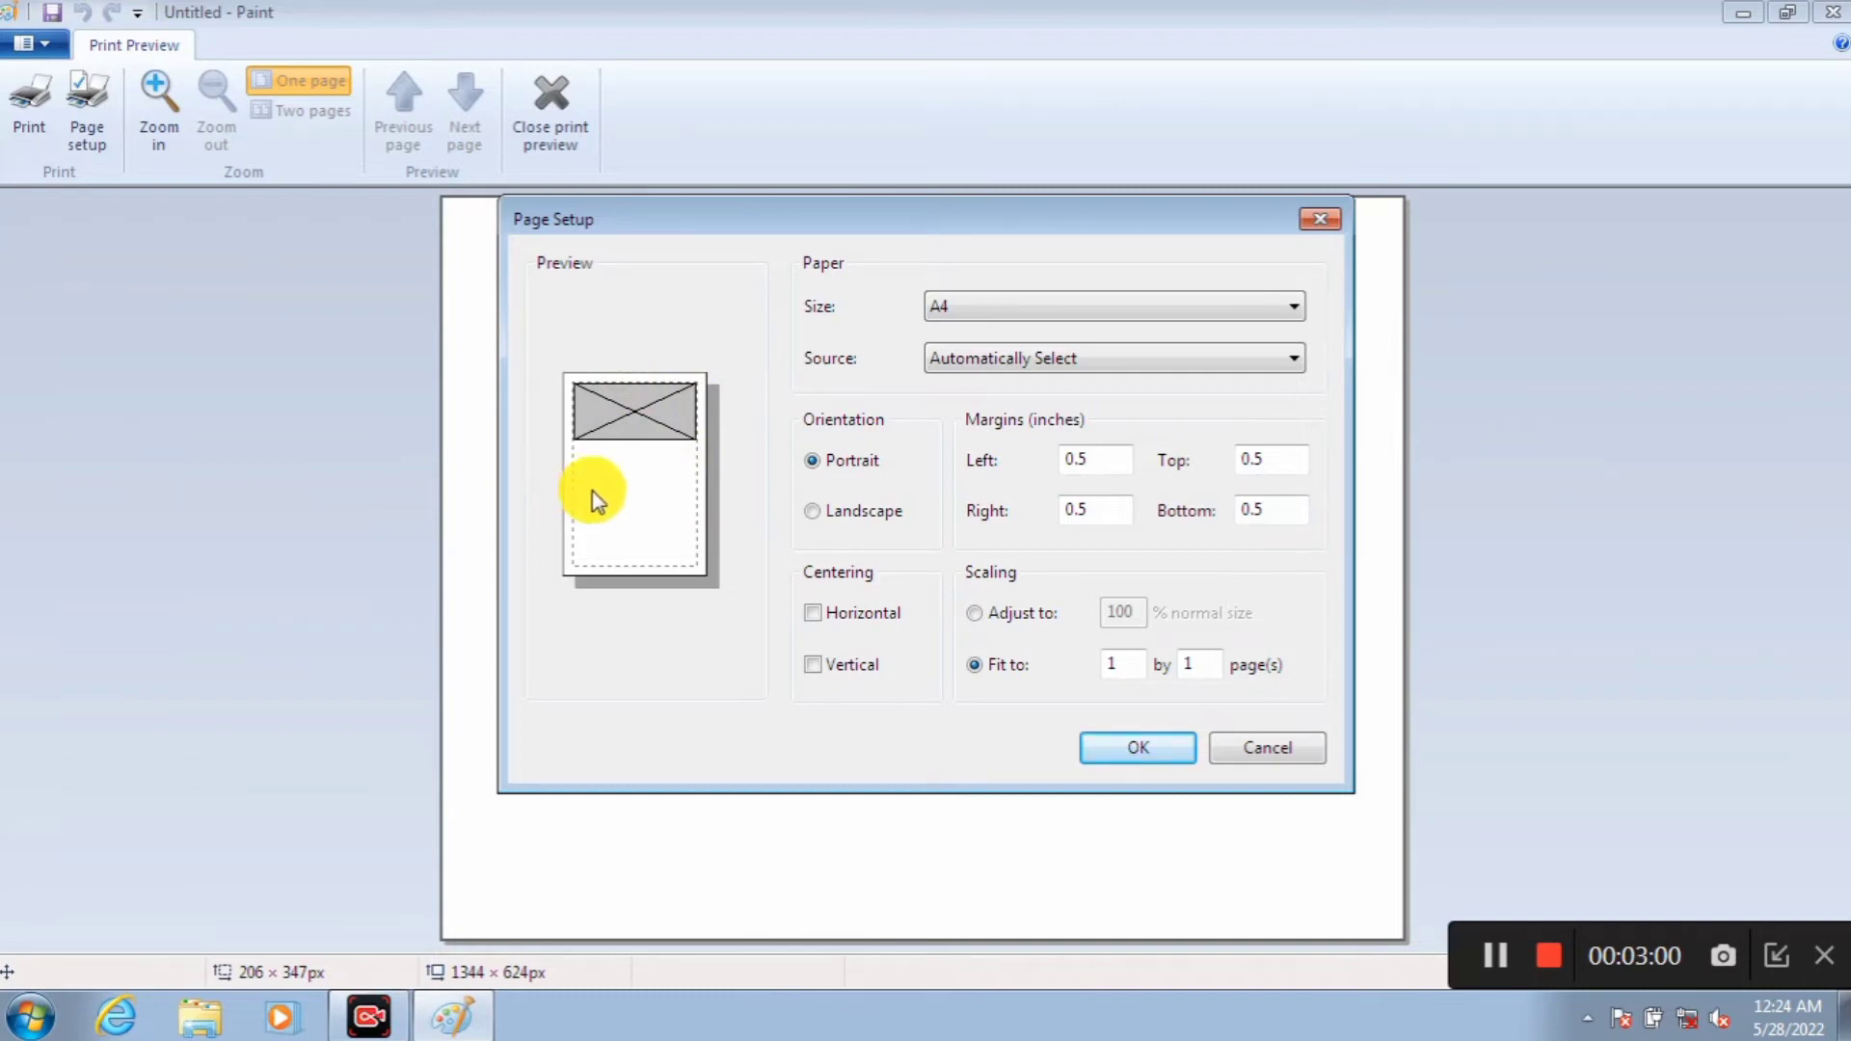
pyautogui.click(1126, 750)
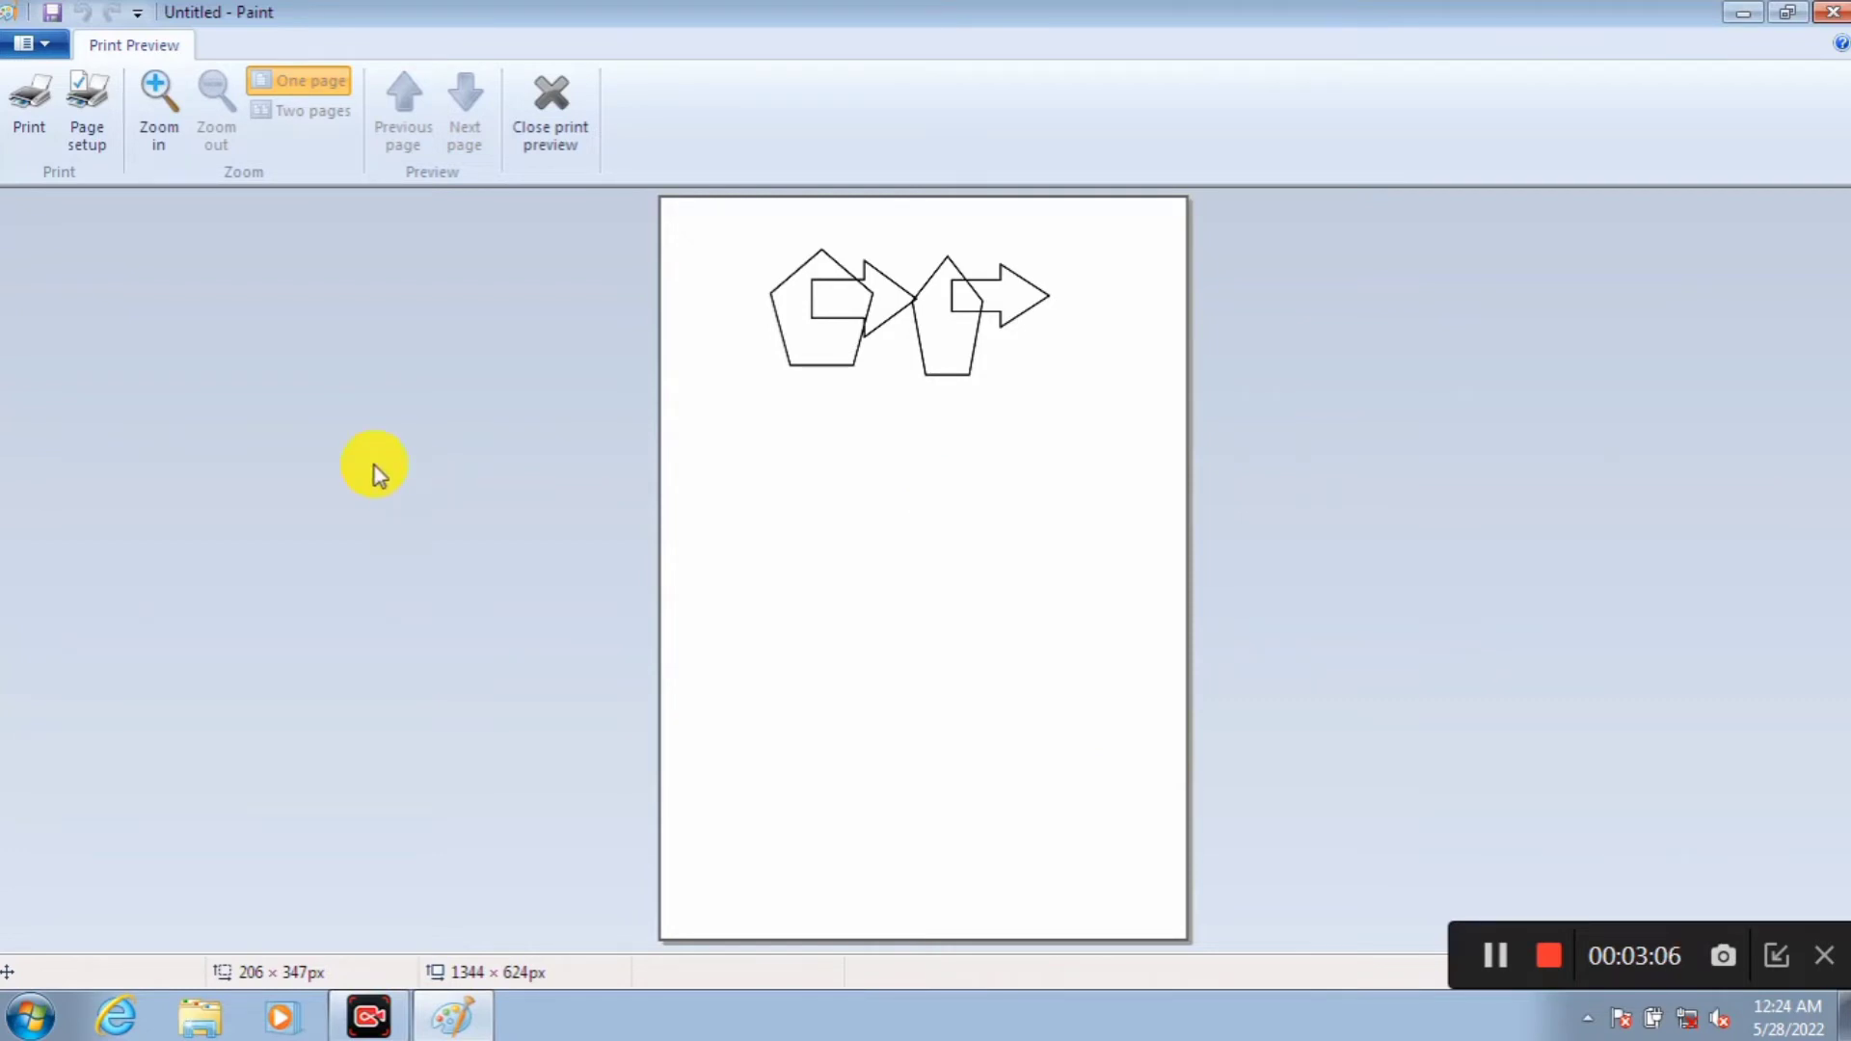
# Step: Send the drawing to the Microsoft XPS Document Writer and cancel saving the output file
pyautogui.click(25, 129)
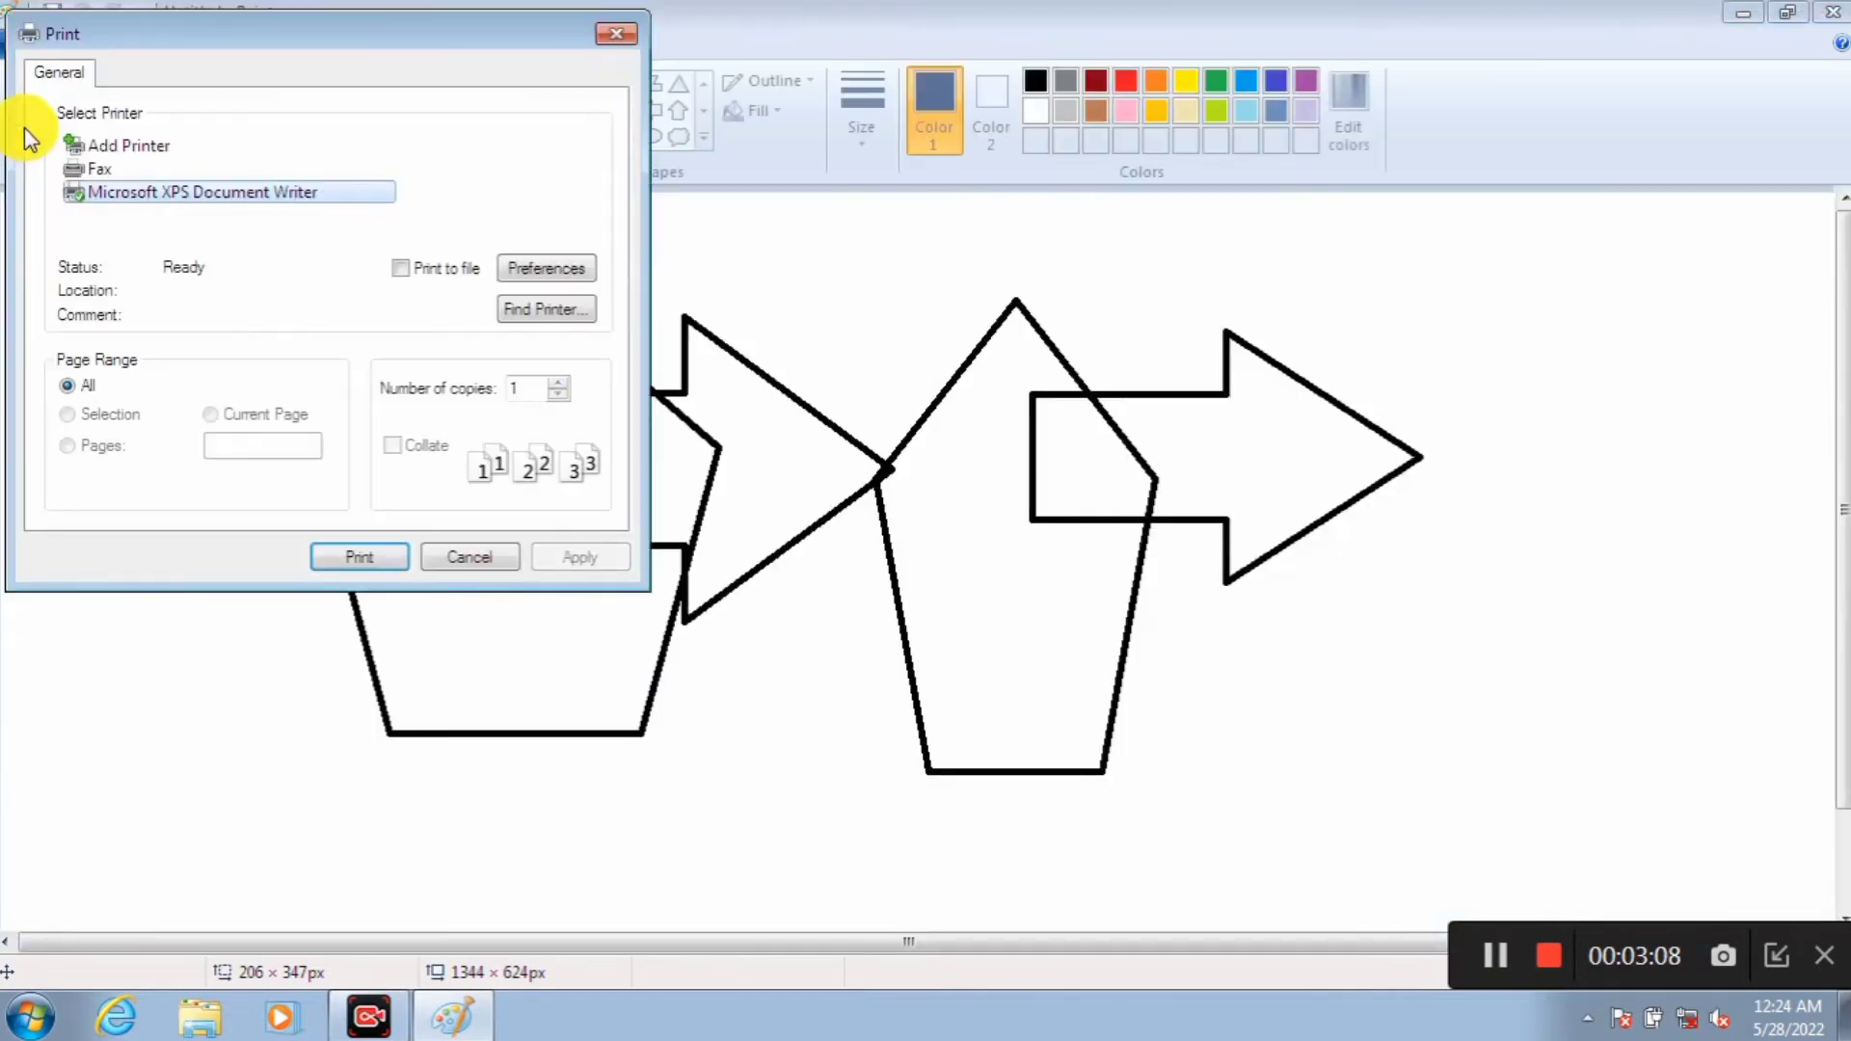
pyautogui.moveTo(218, 43)
pyautogui.mouseDown()
pyautogui.moveTo(484, 170)
pyautogui.moveTo(1198, 120)
pyautogui.mouseUp()
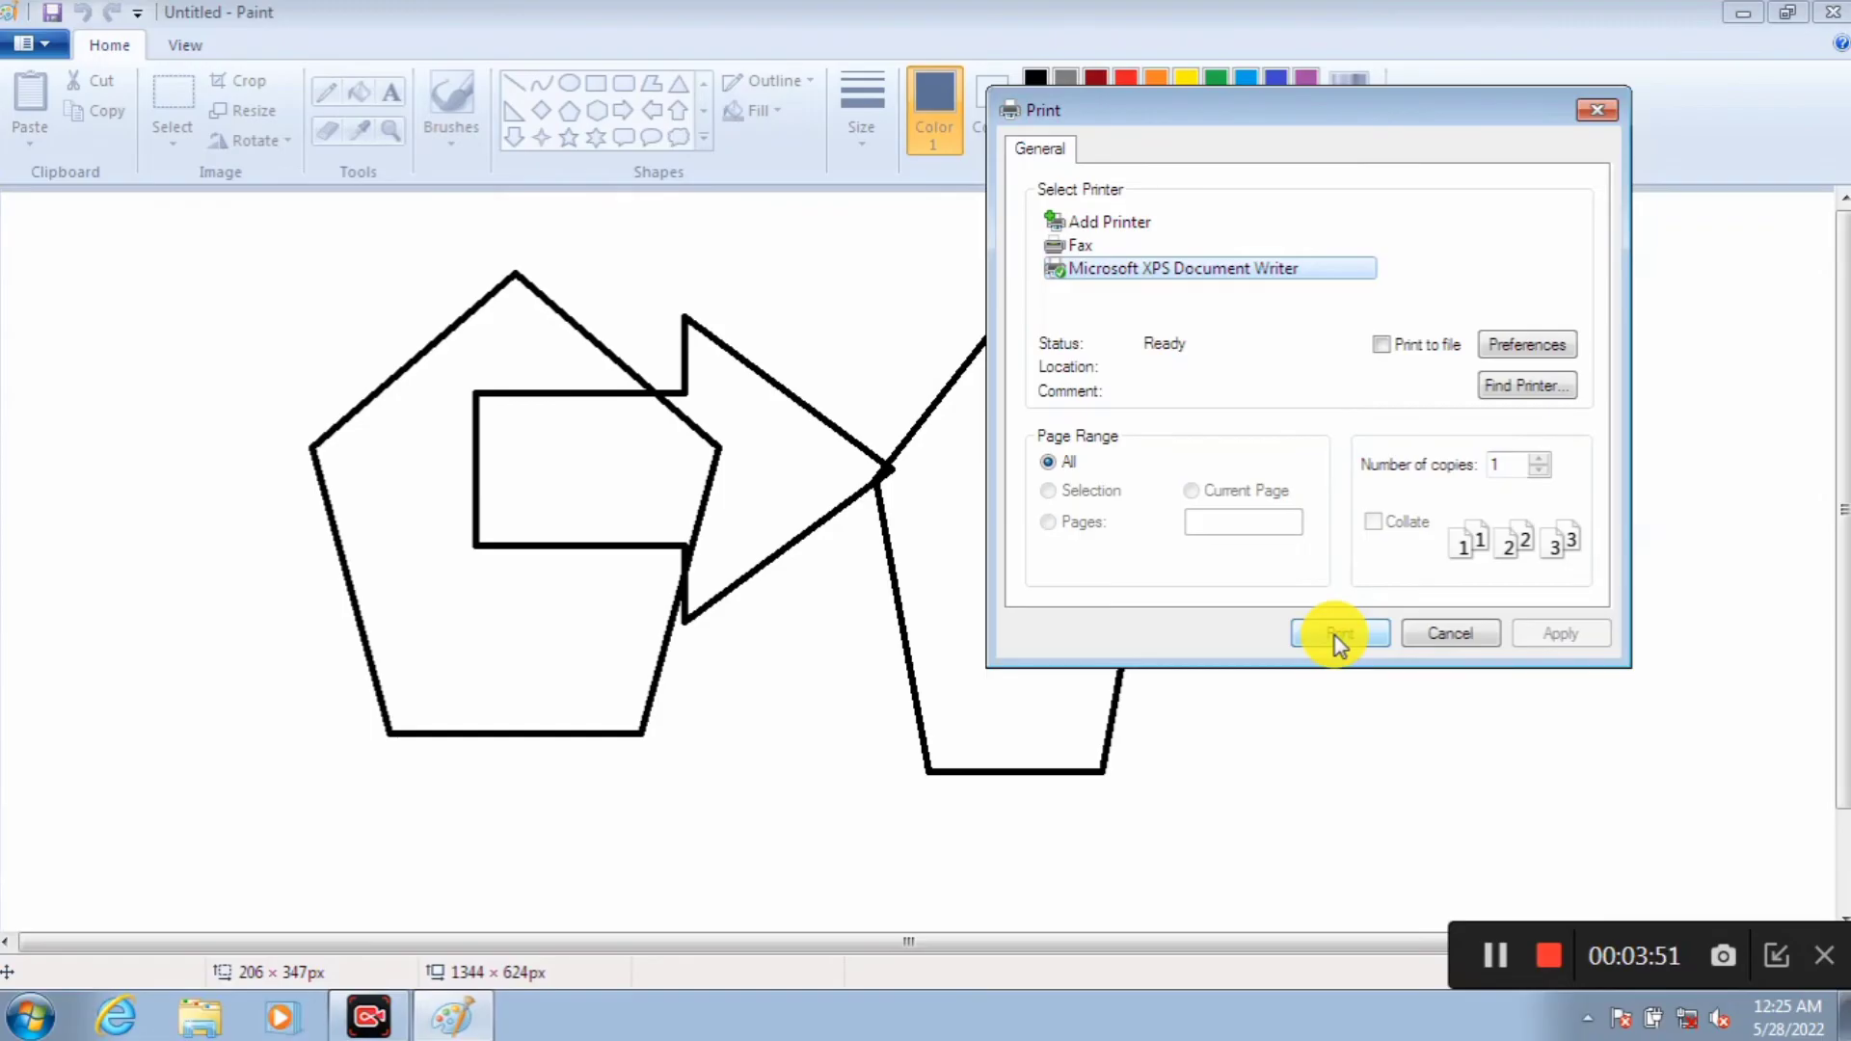
pyautogui.click(1336, 638)
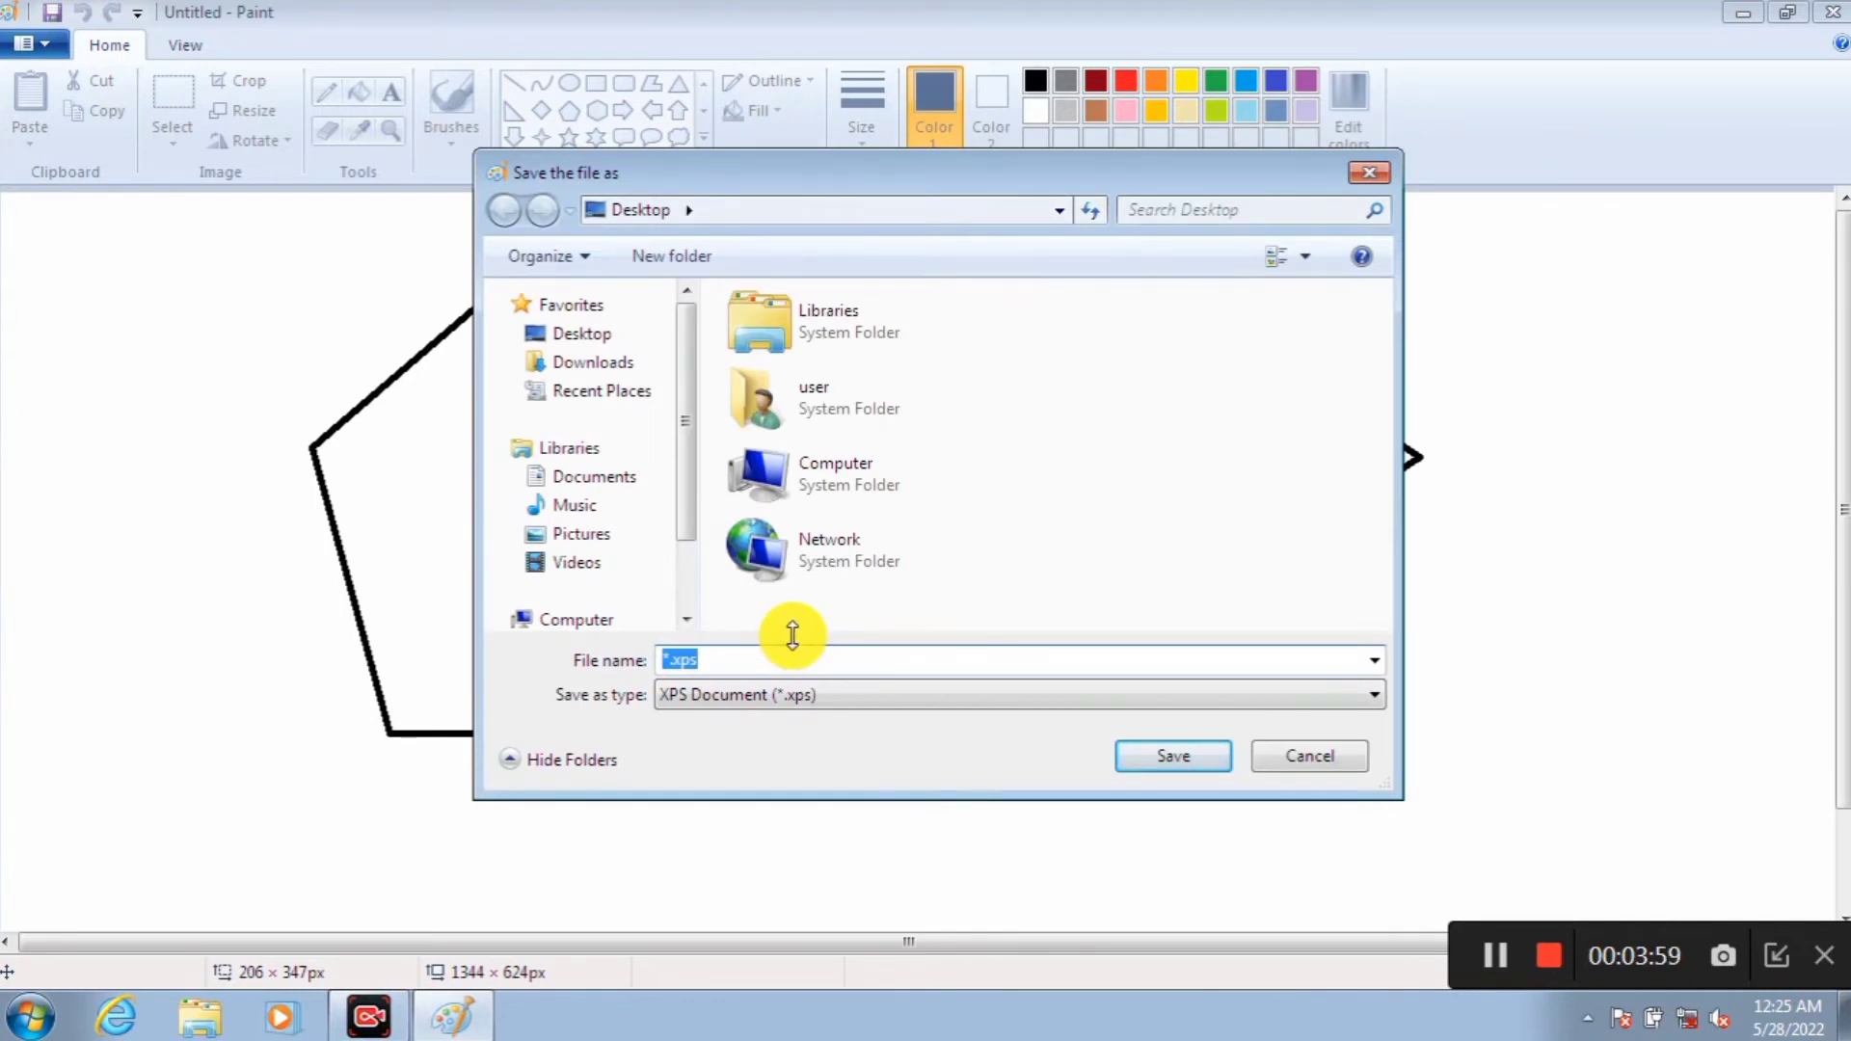
pyautogui.click(1364, 172)
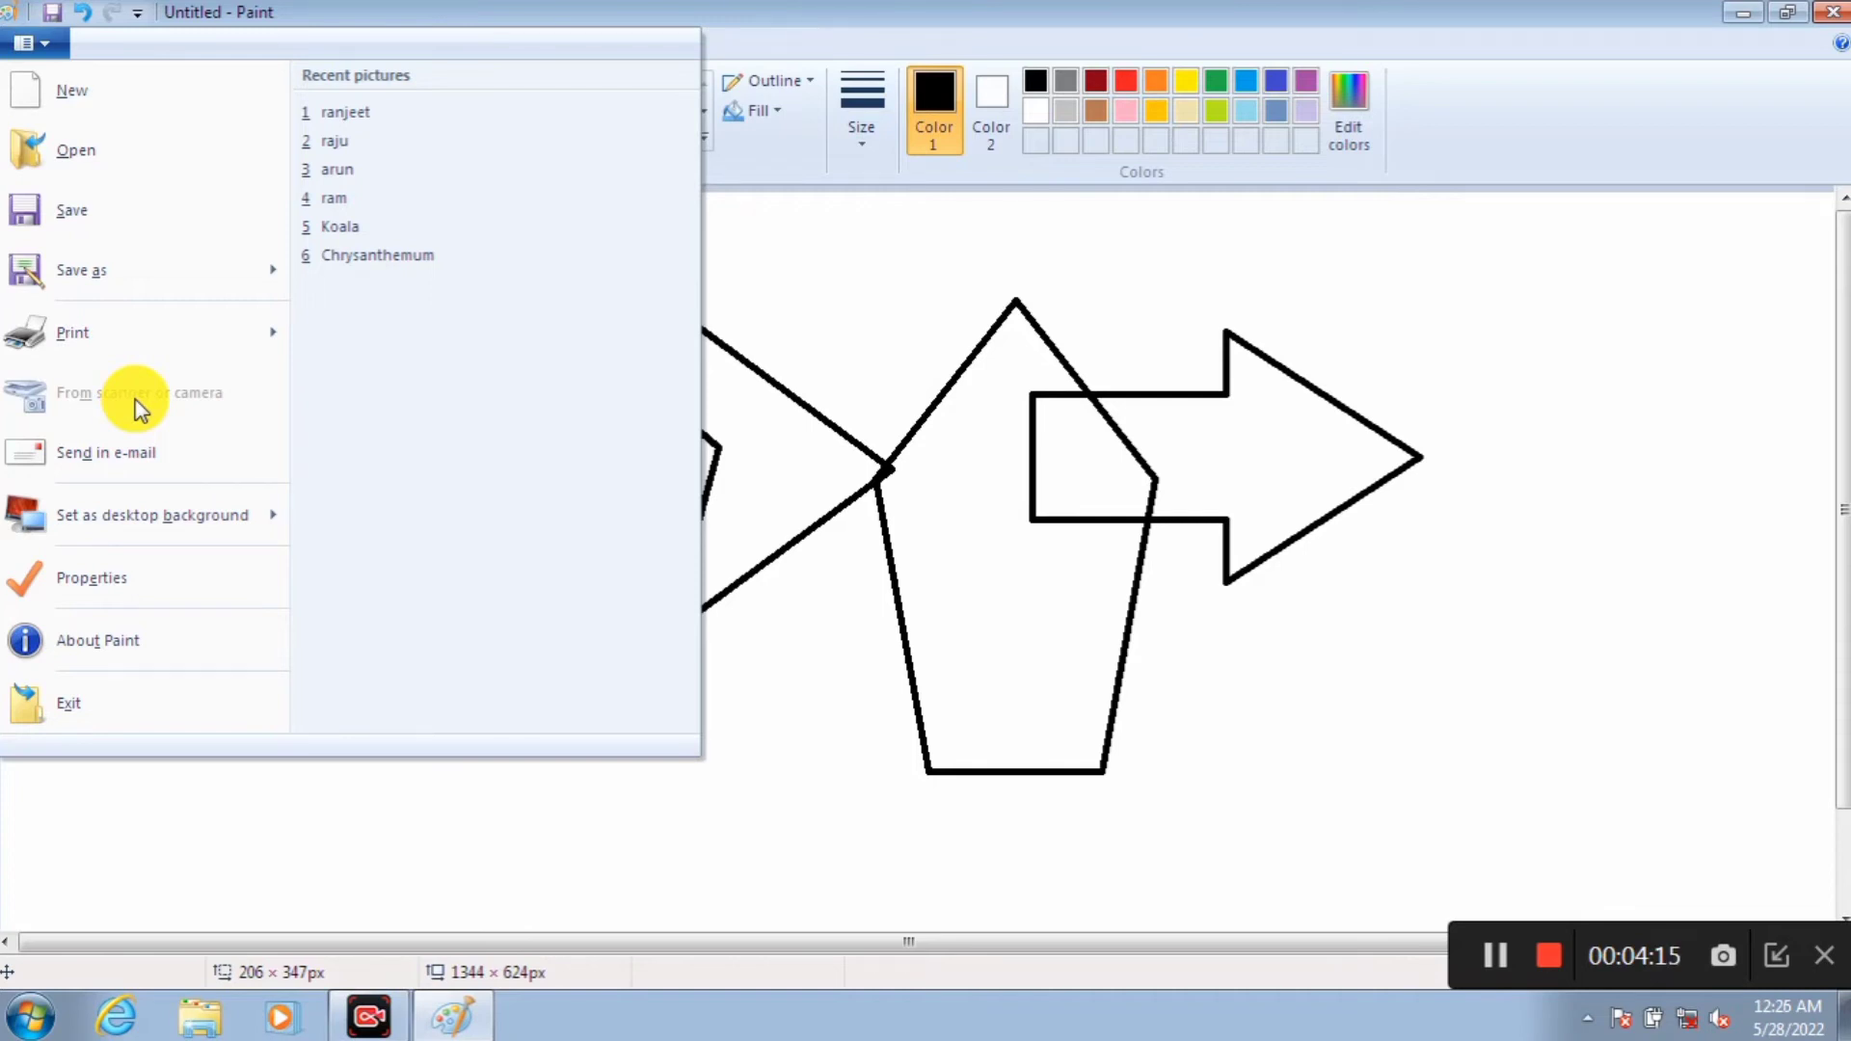
pyautogui.click(899, 309)
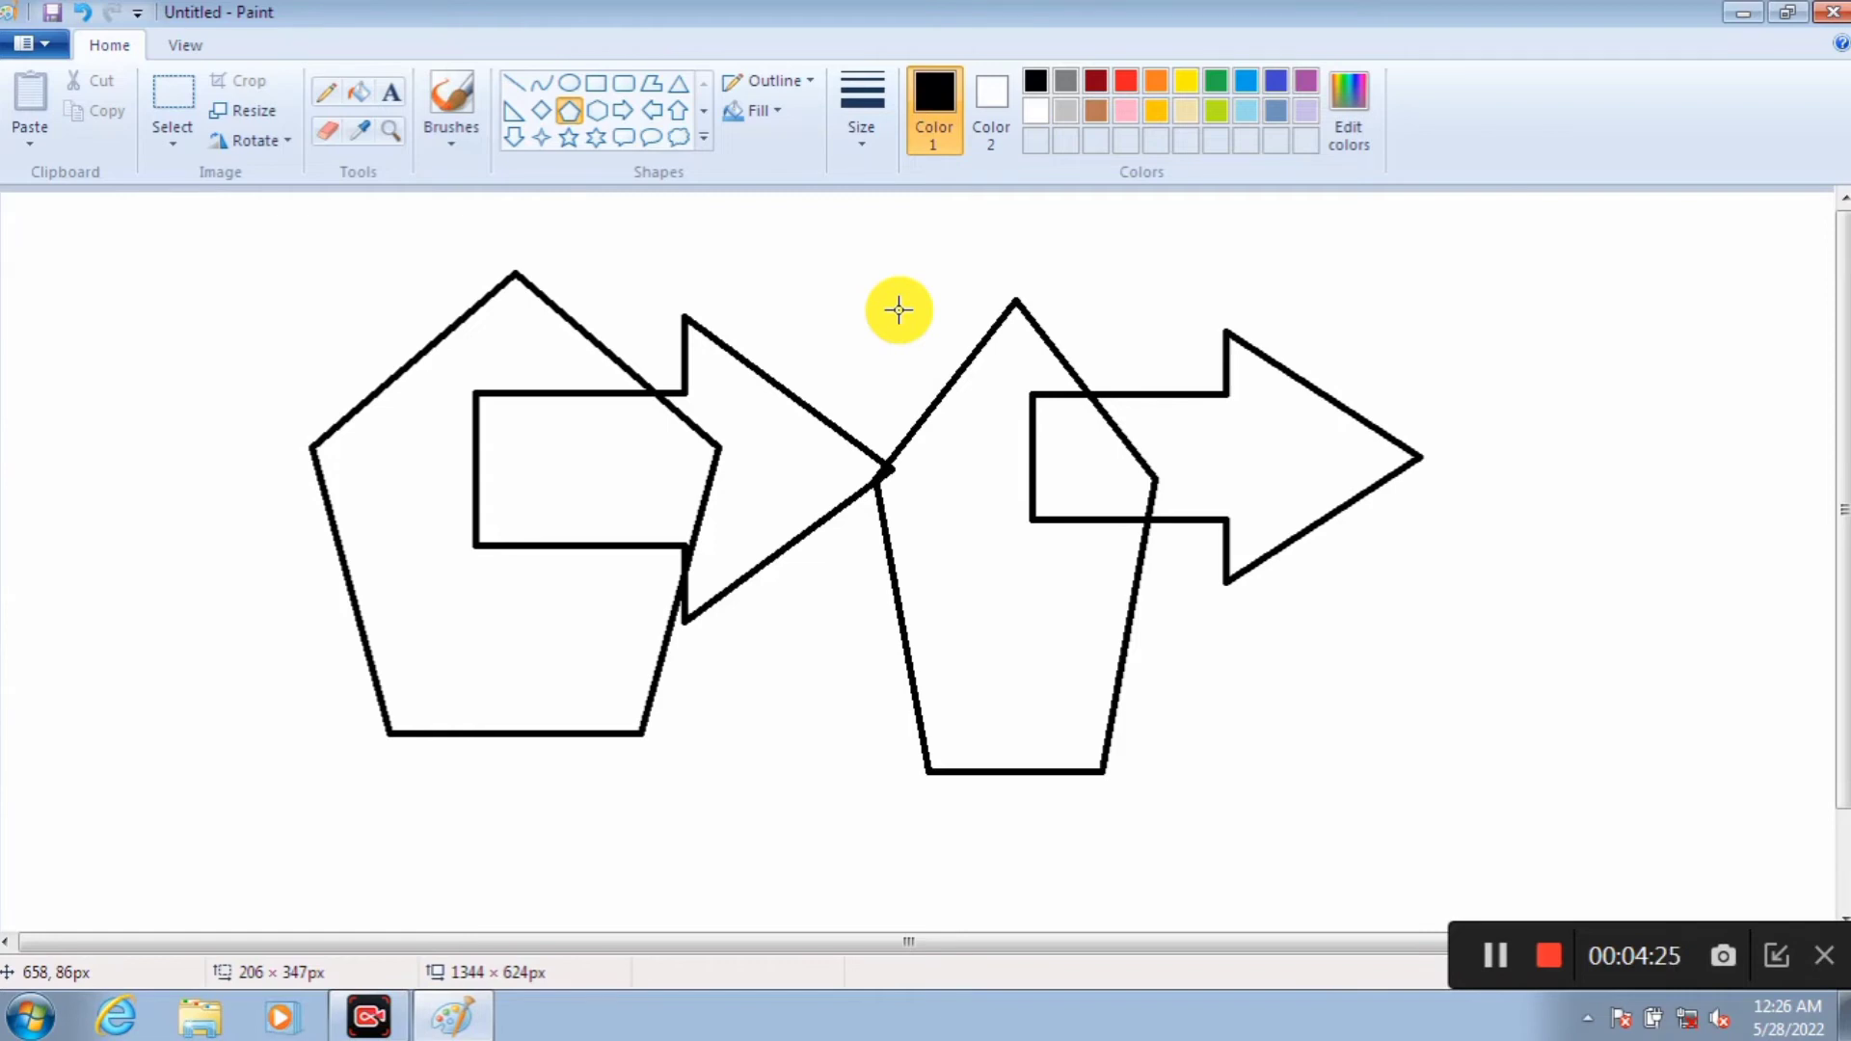
pyautogui.click(33, 45)
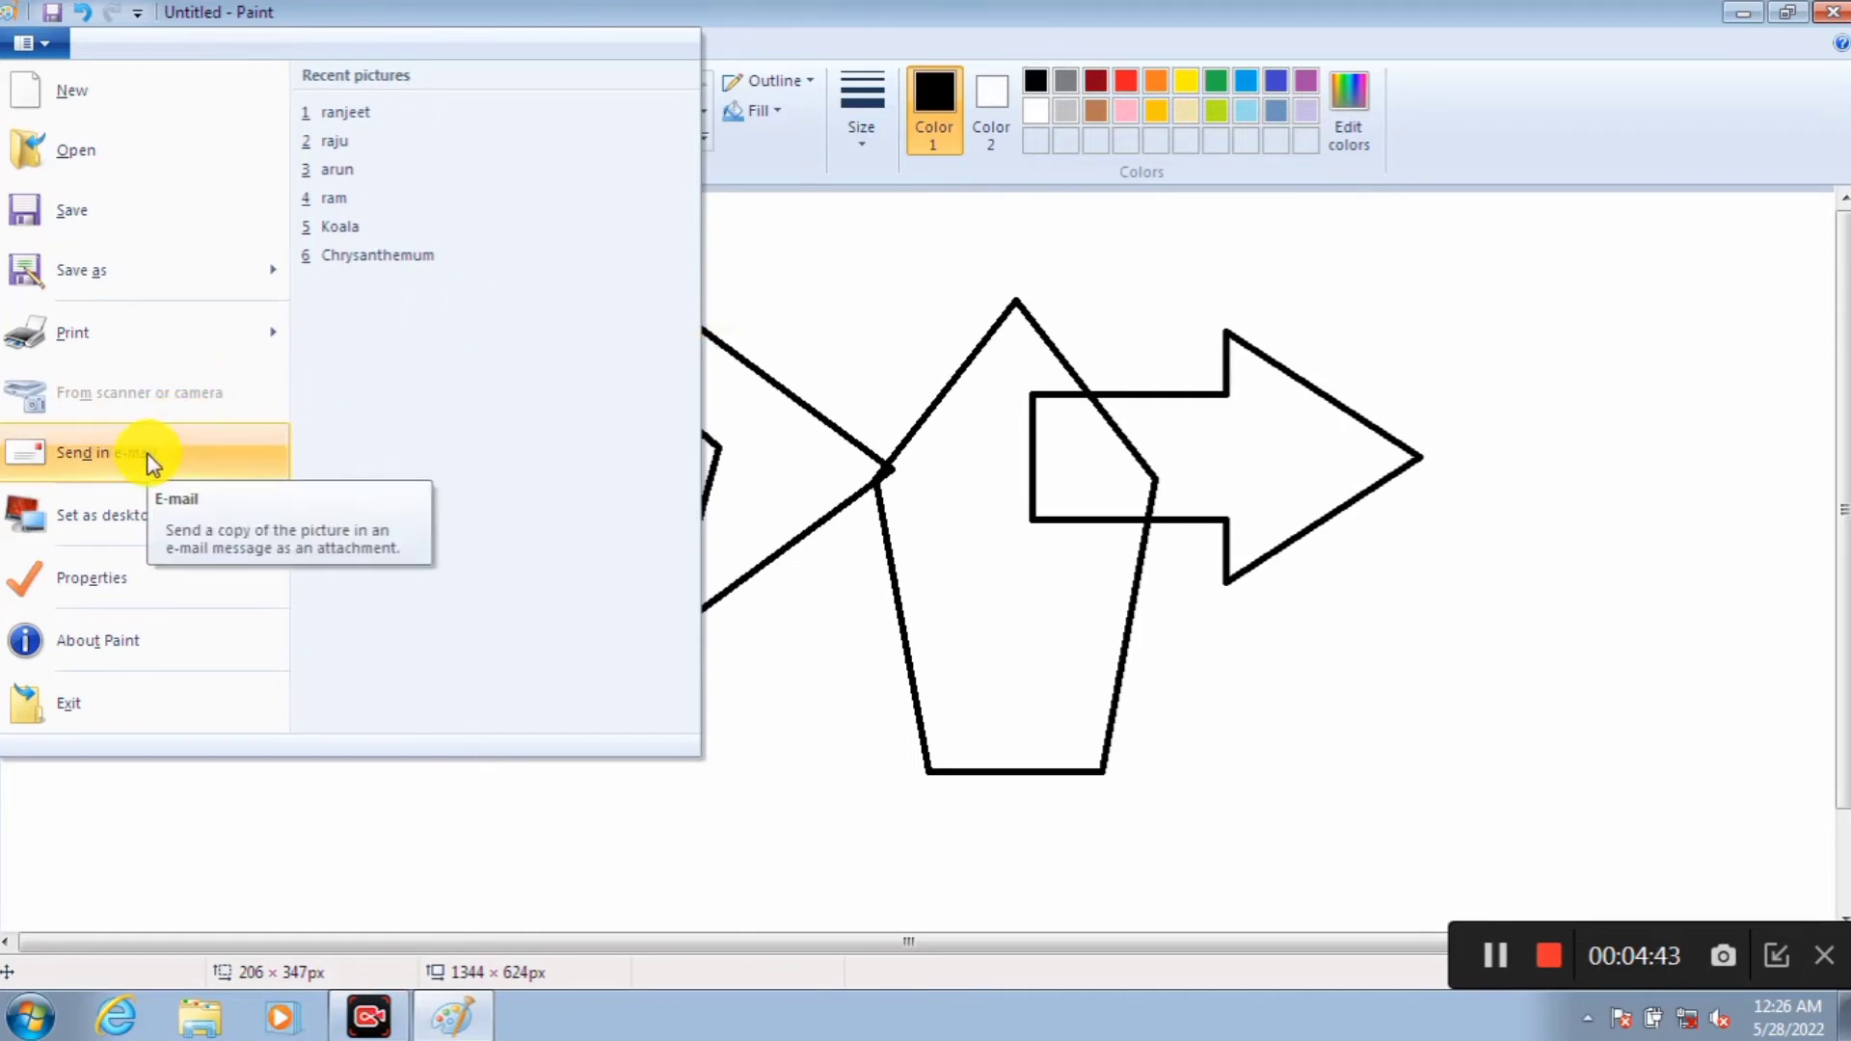
pyautogui.click(728, 226)
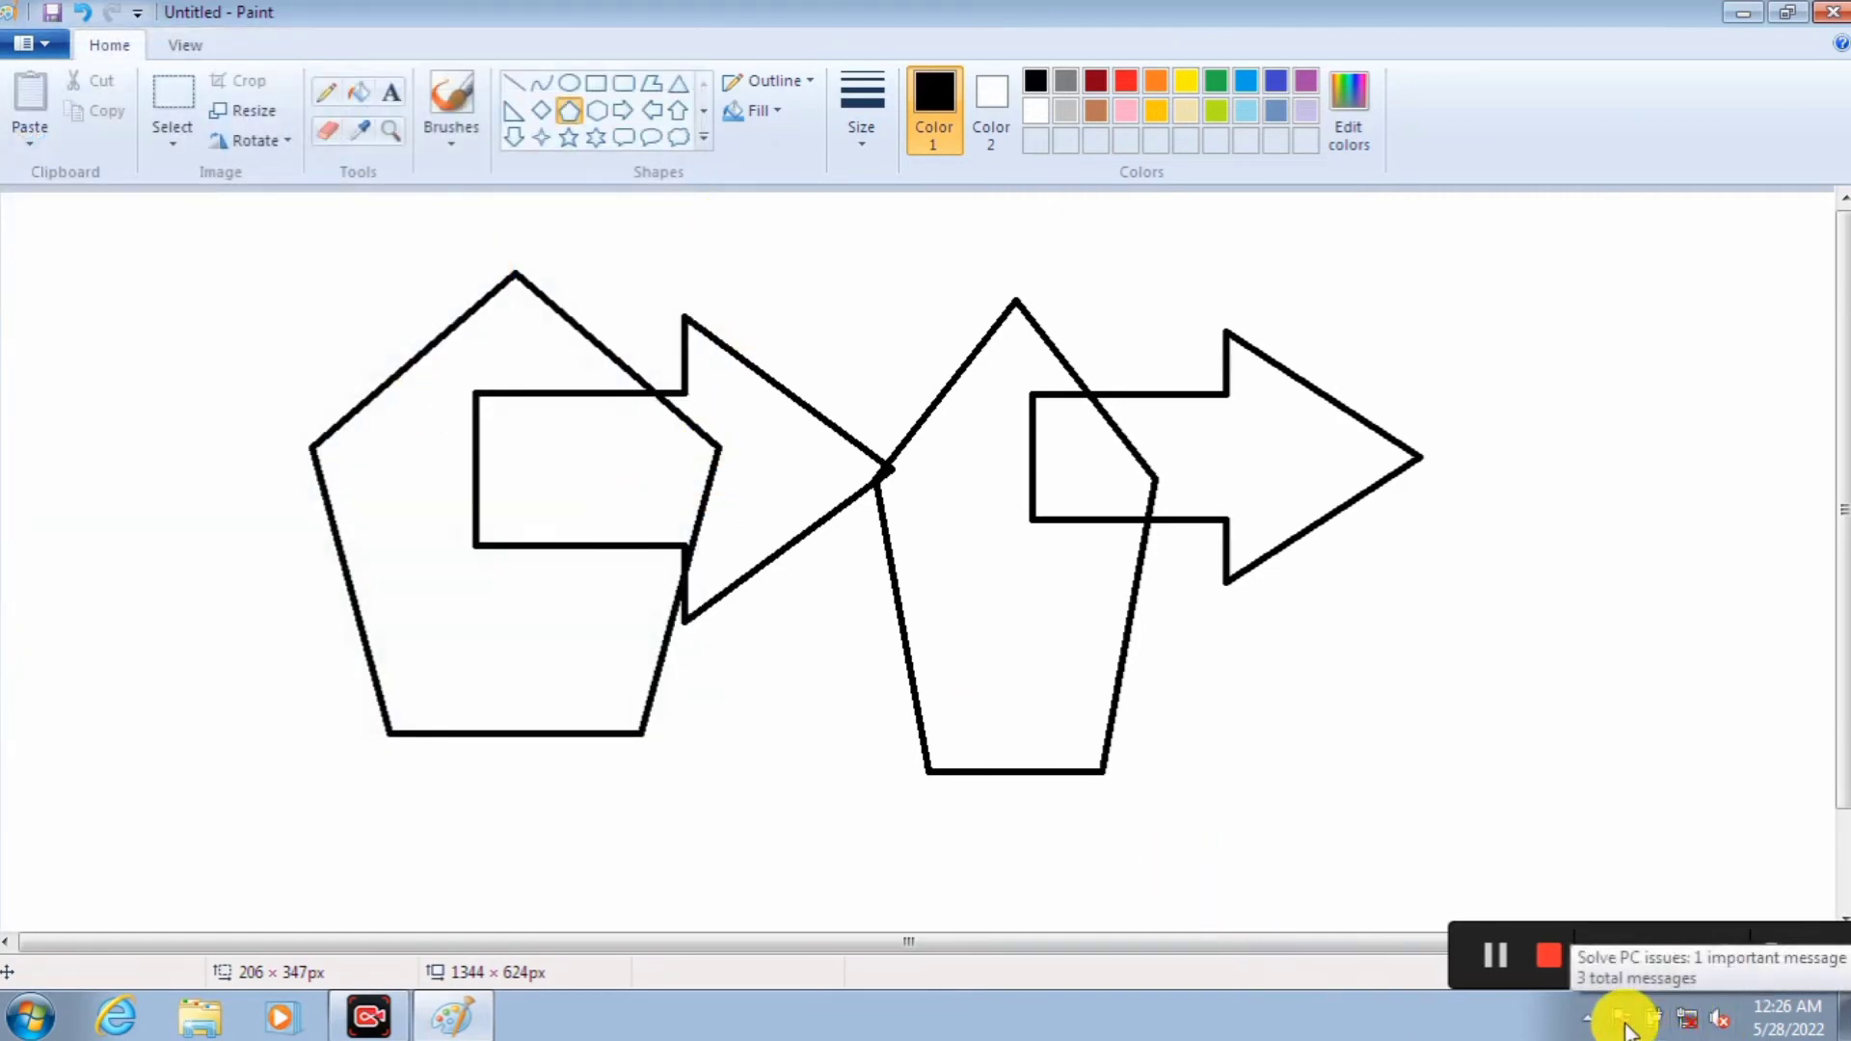
pyautogui.click(58, 45)
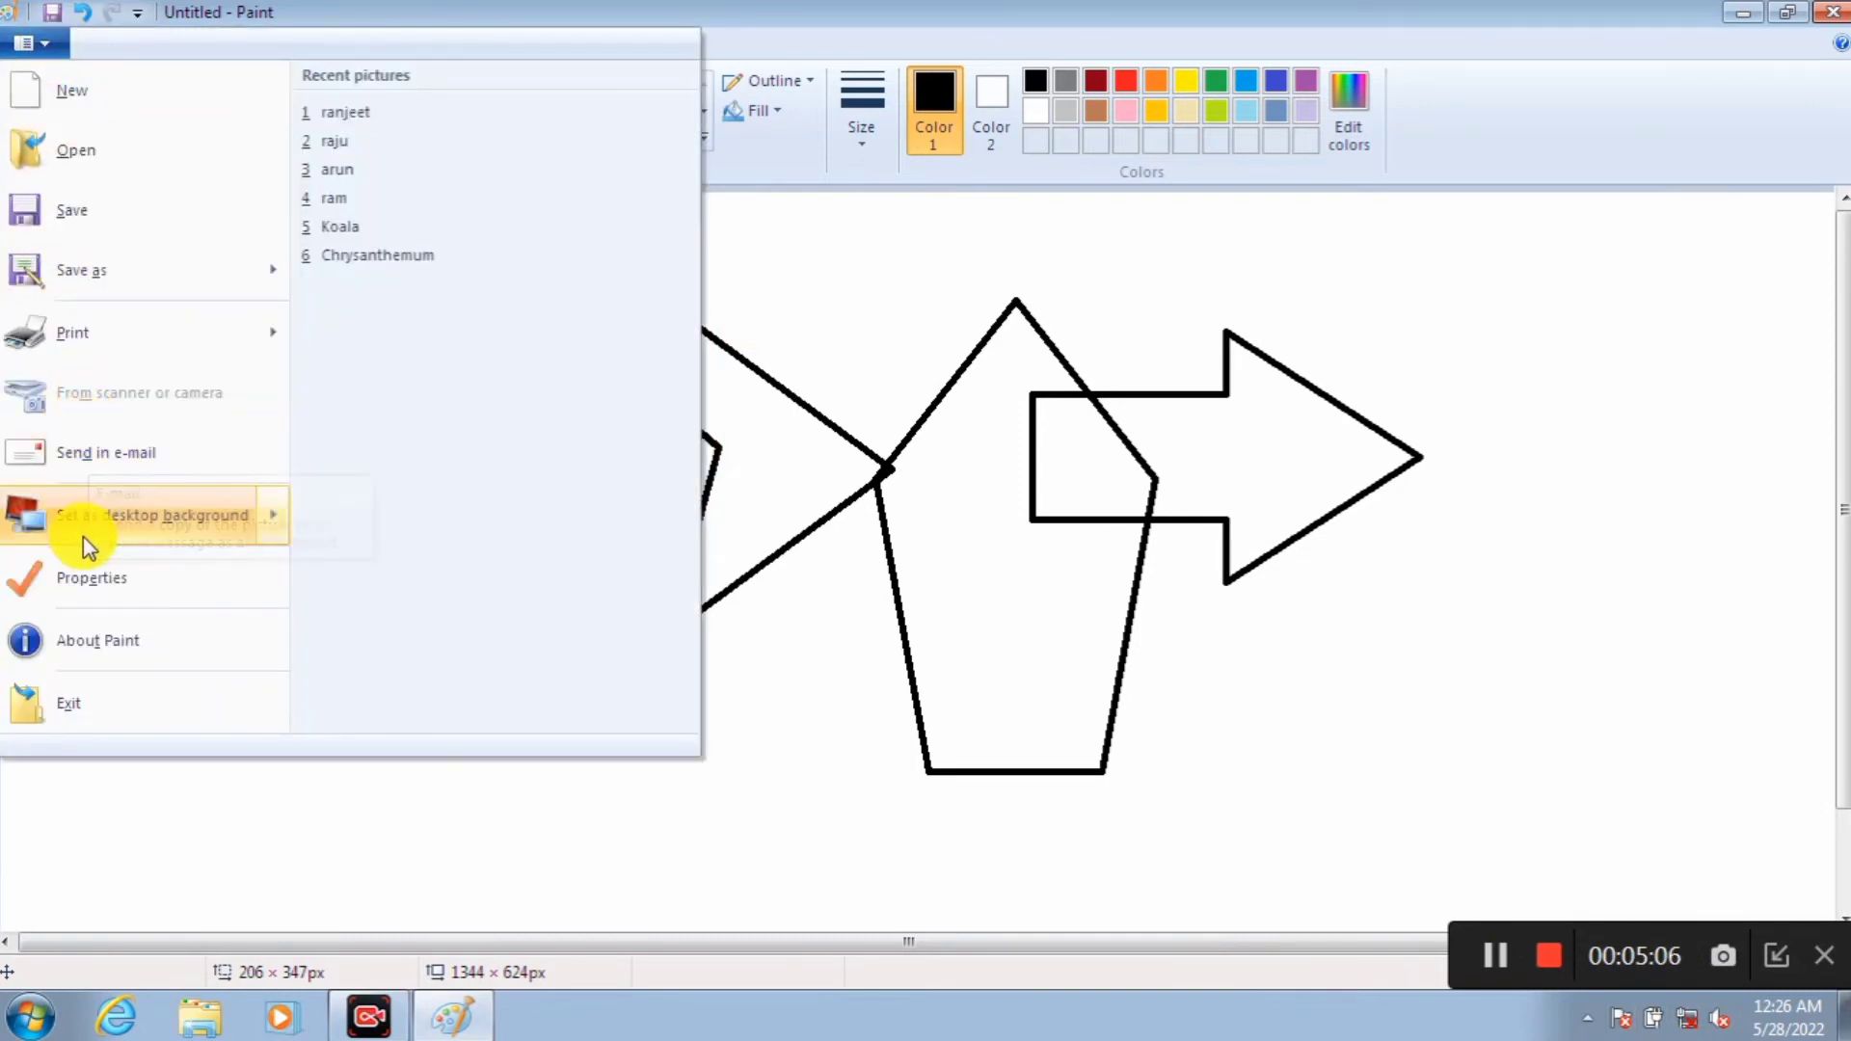
pyautogui.moveTo(82, 536)
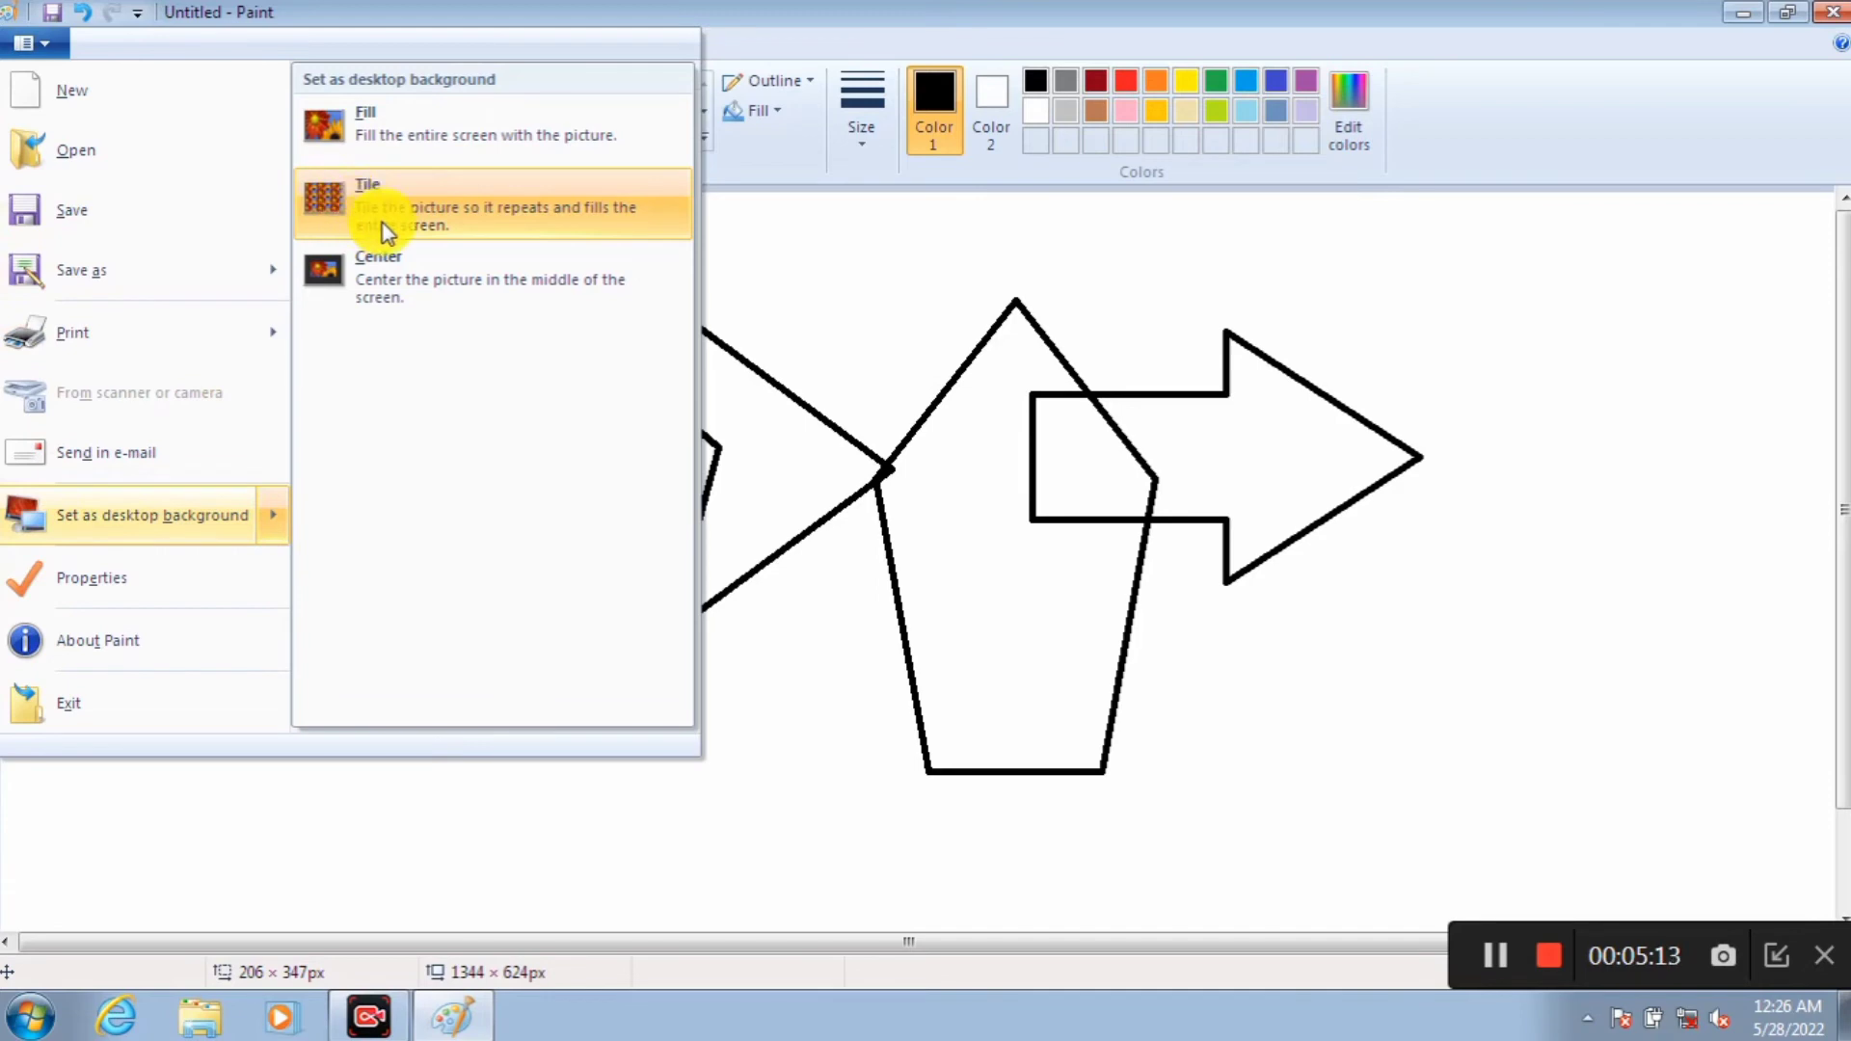
pyautogui.click(785, 284)
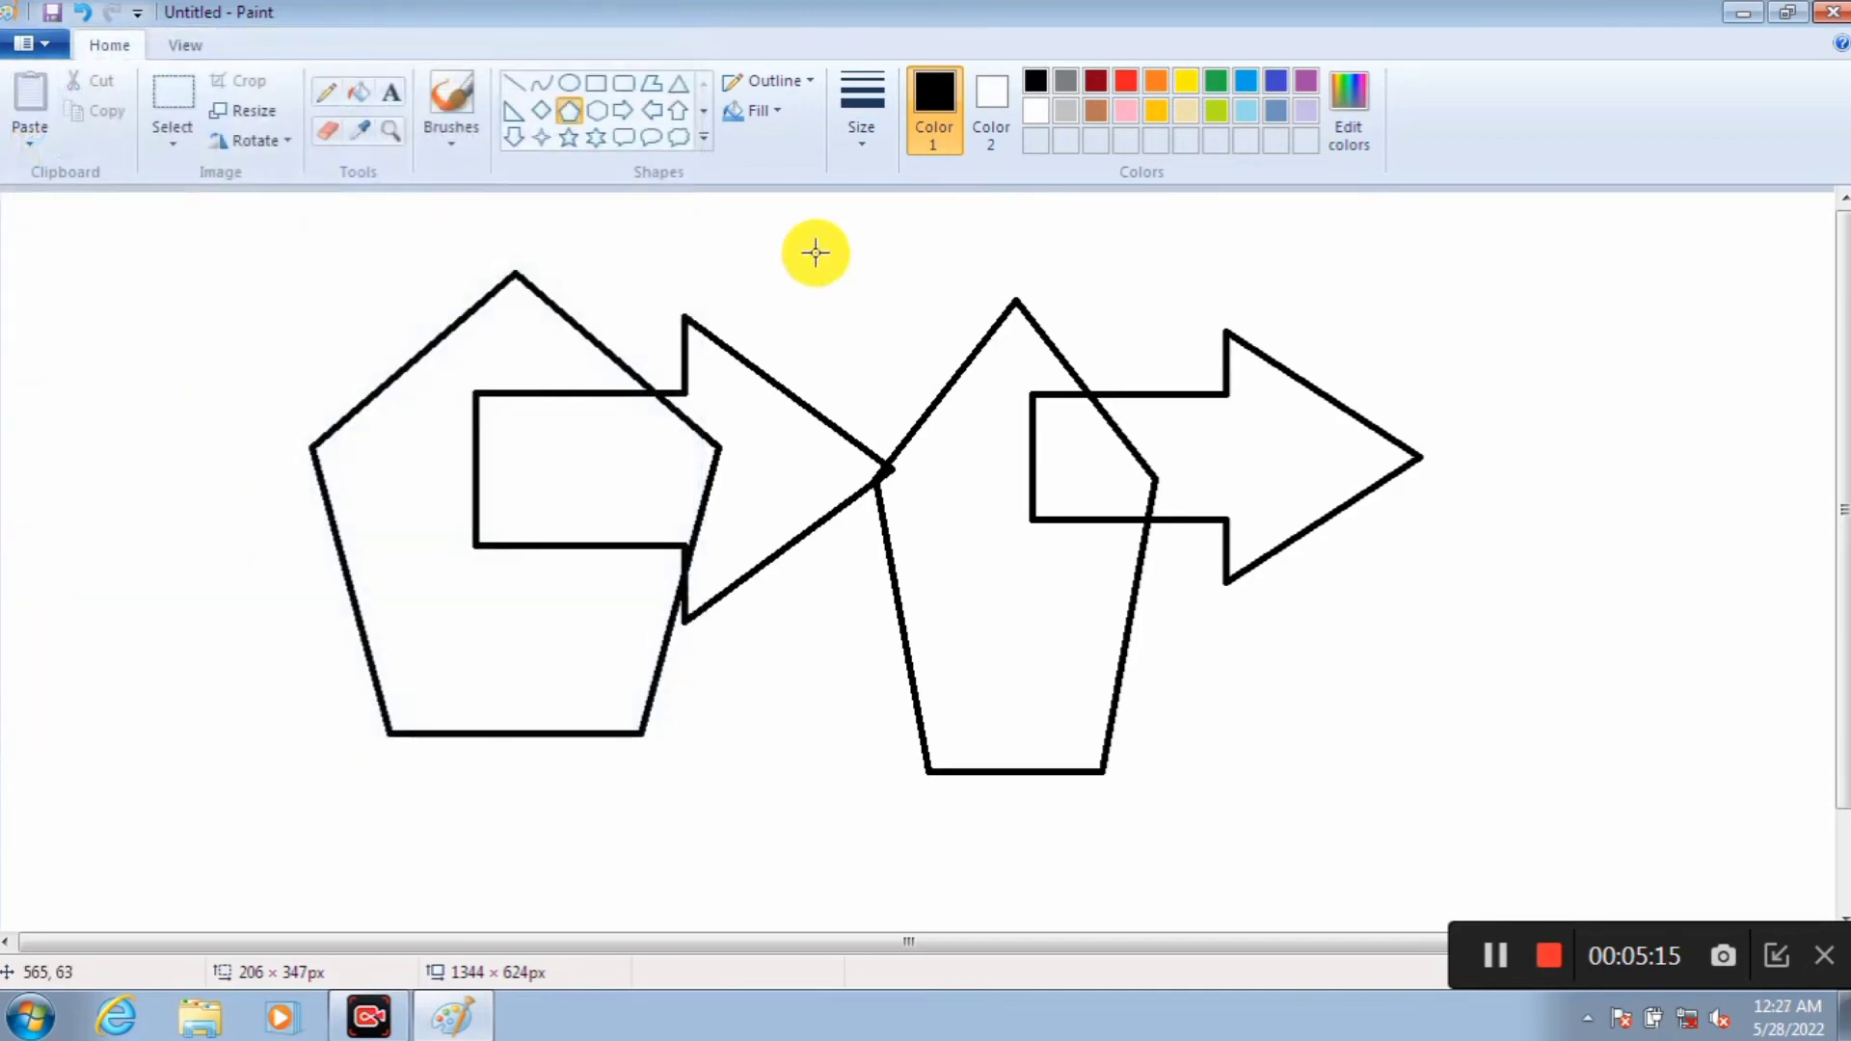
# Step: Fill the left pentagon red, the right pentagon yellow and the right arrow blue, leaving the overlaps with the arrow tails white
pyautogui.click(1124, 81)
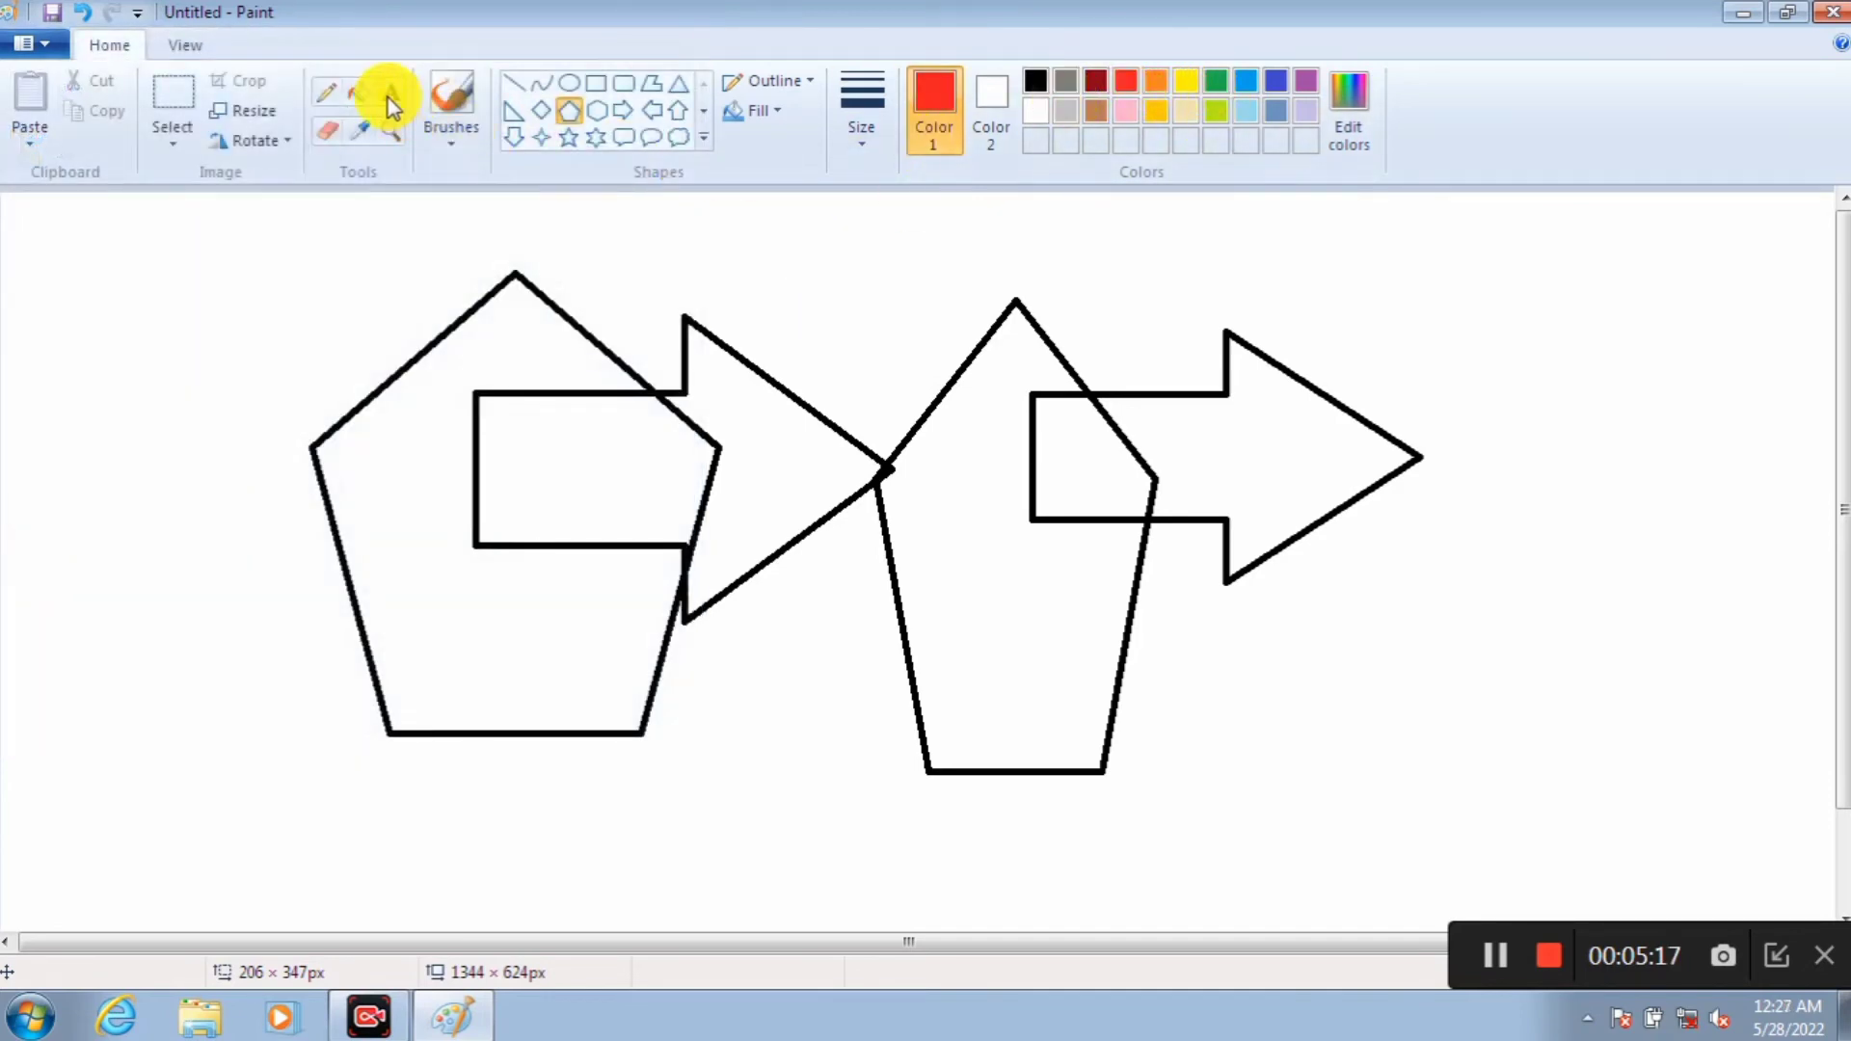
pyautogui.click(359, 93)
pyautogui.click(512, 356)
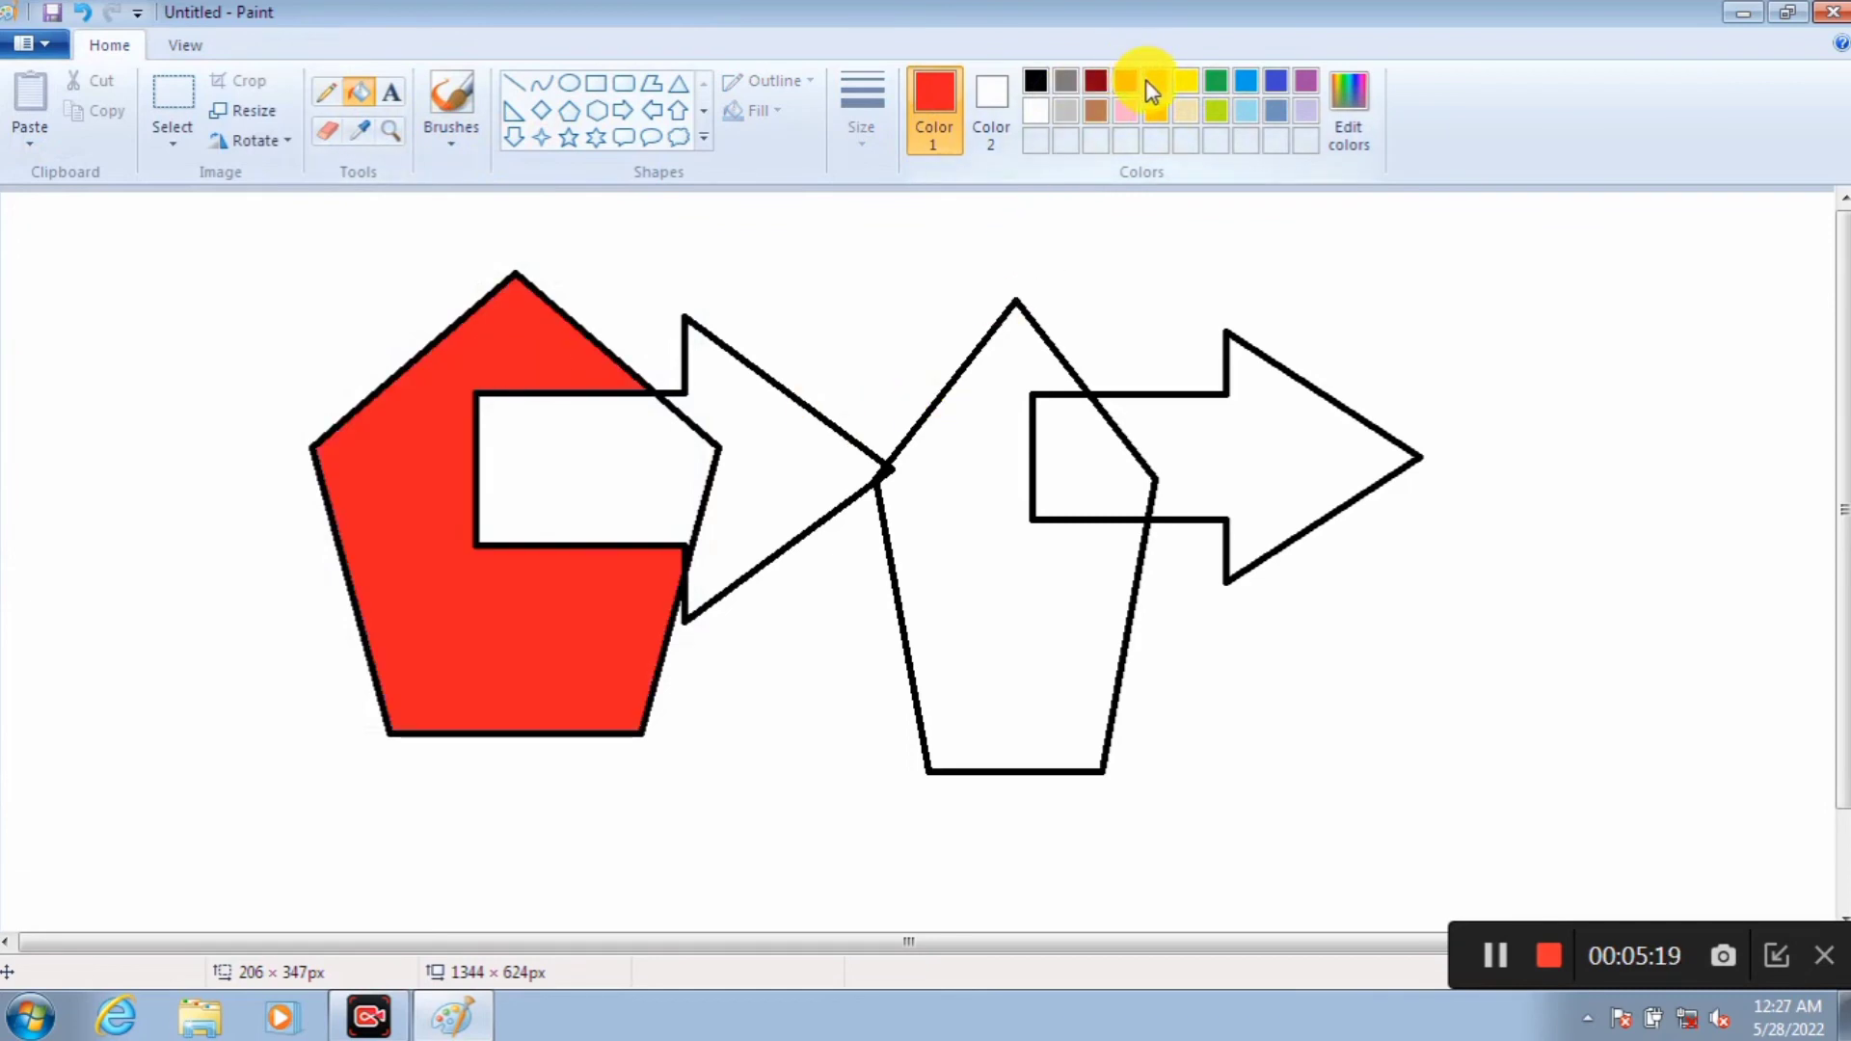
pyautogui.click(1186, 81)
pyautogui.click(880, 502)
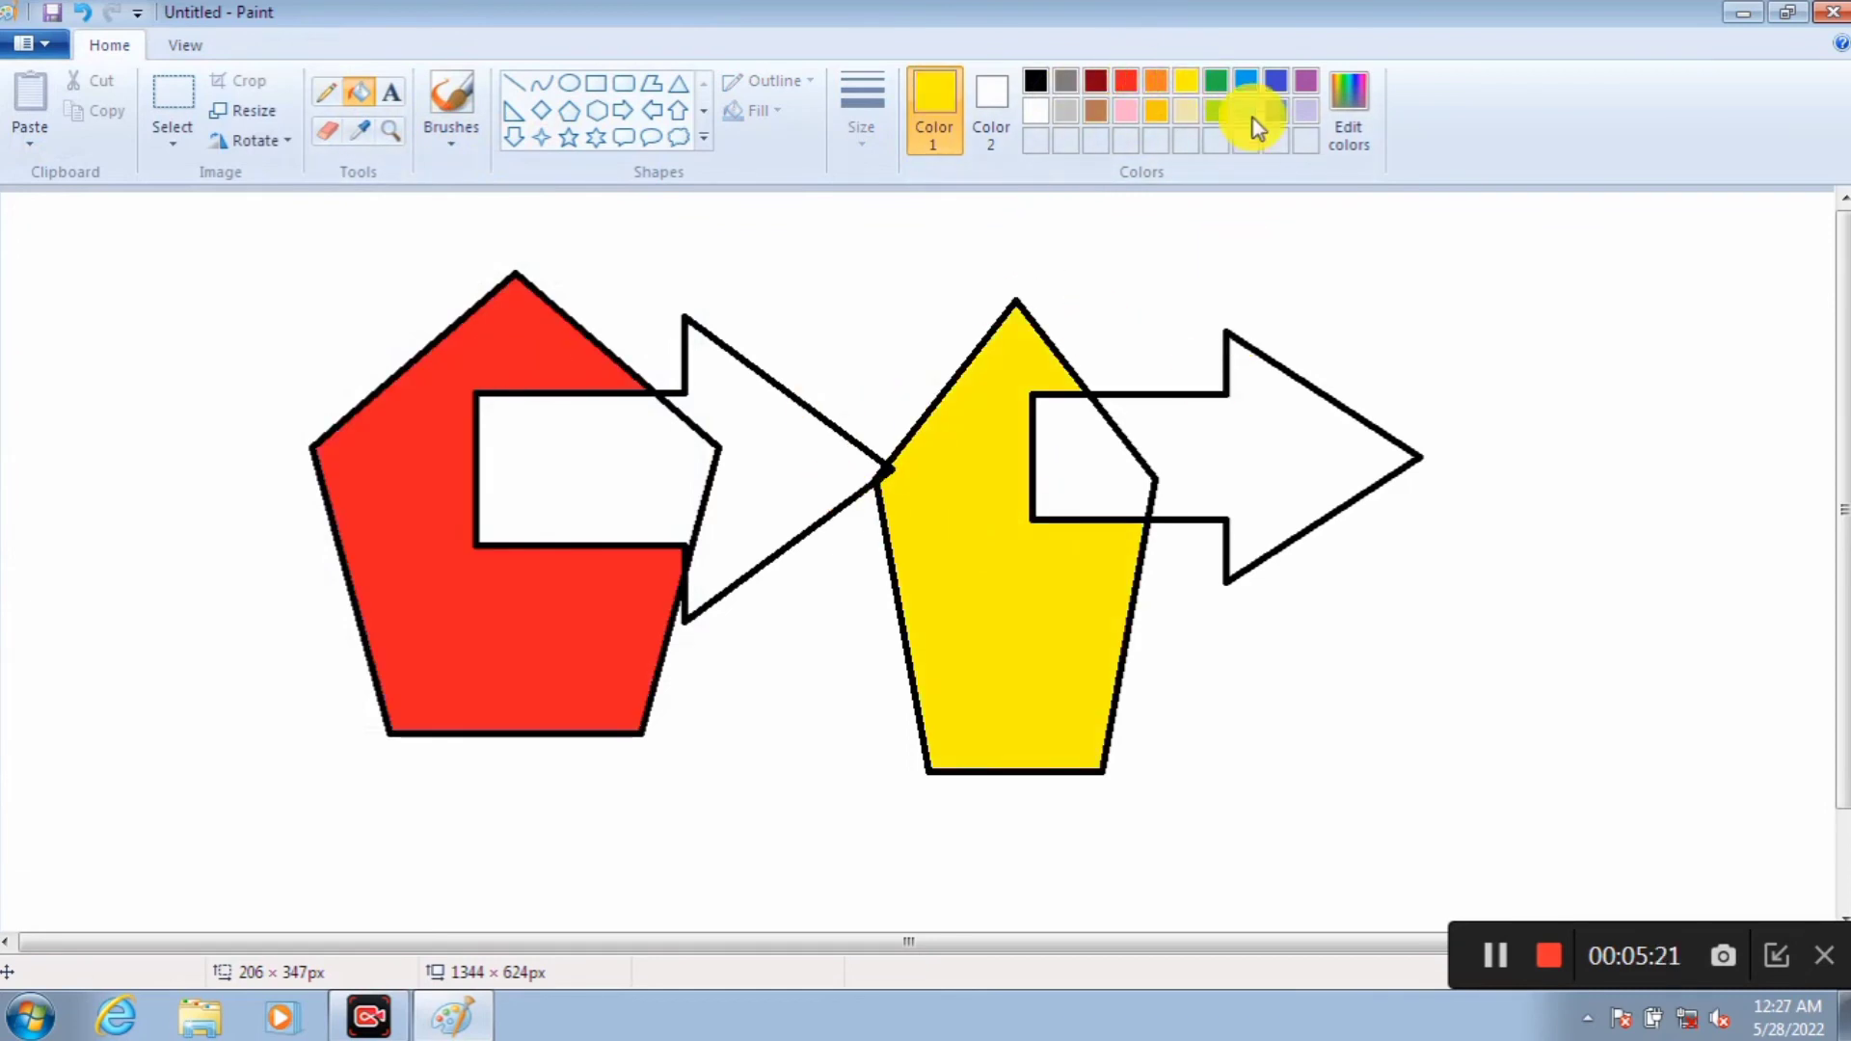
pyautogui.click(1246, 81)
pyautogui.click(1259, 429)
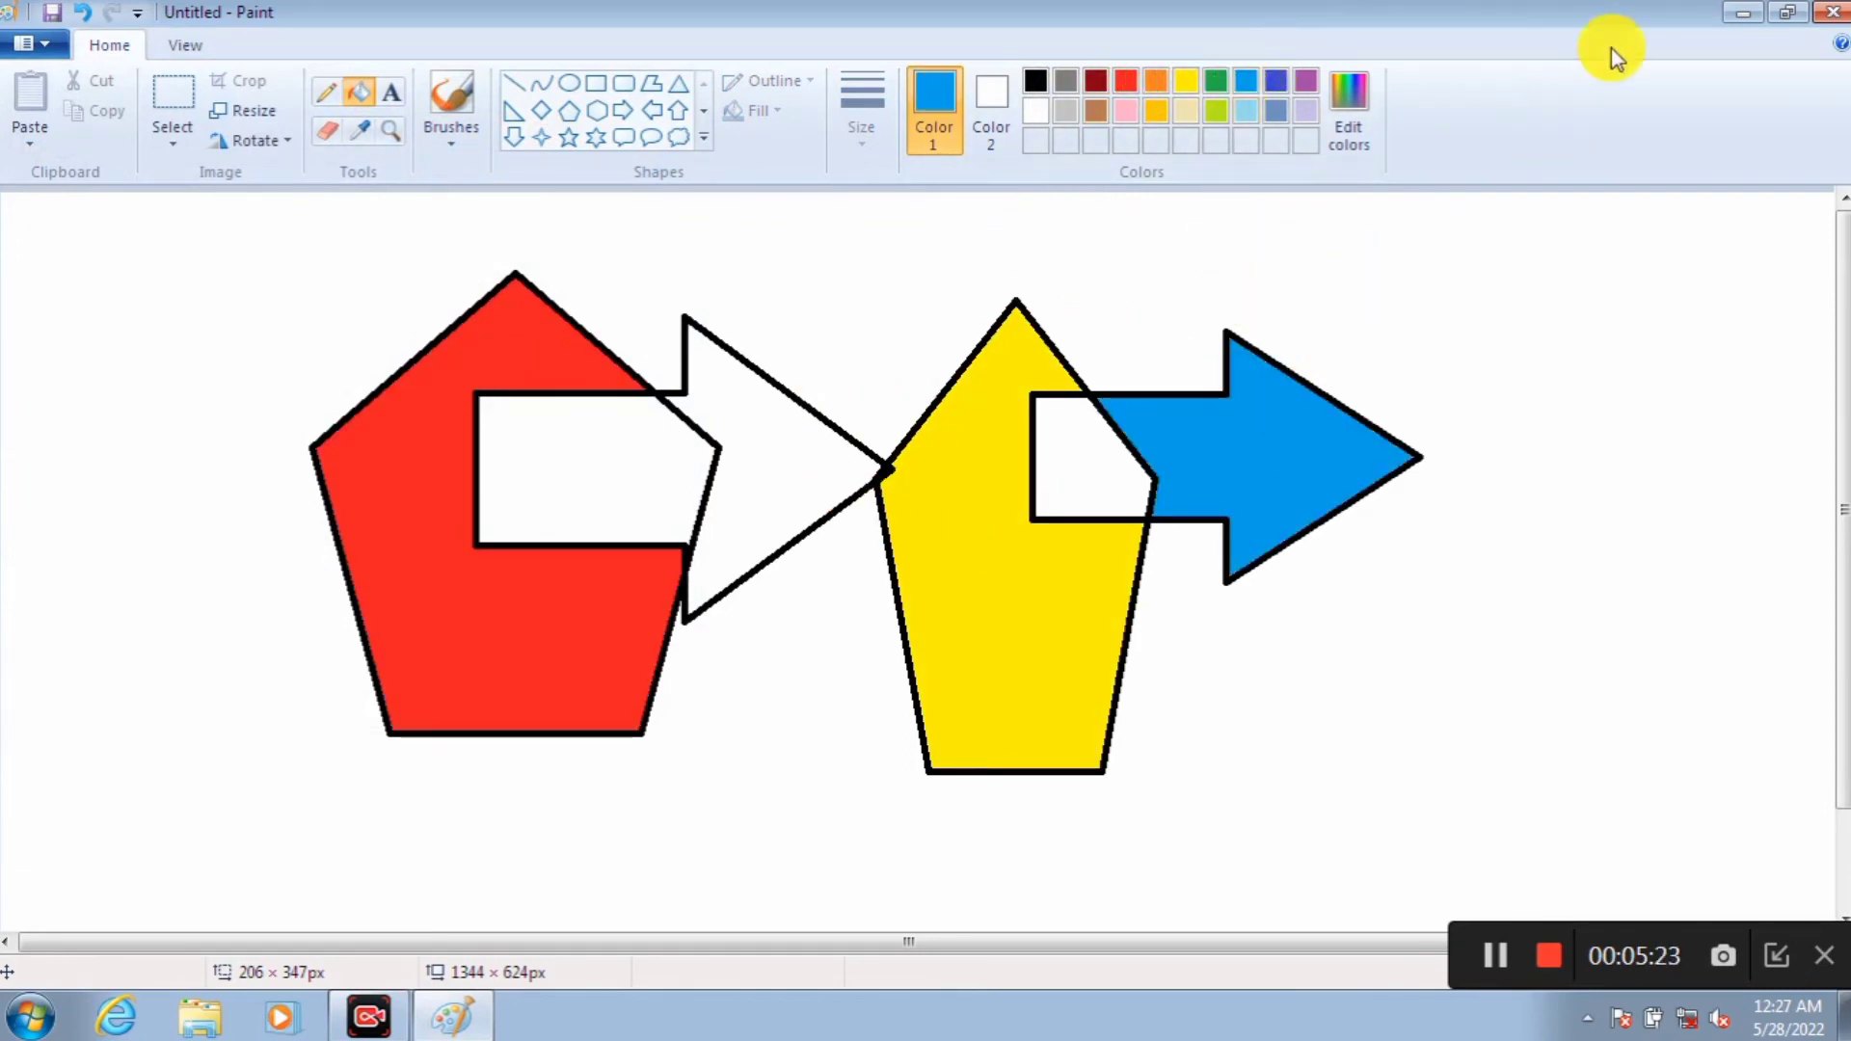
# Step: Set the drawing as the centred desktop background, saving it to the Desktop as the PNG file raj, and view the desktop
pyautogui.click(1737, 15)
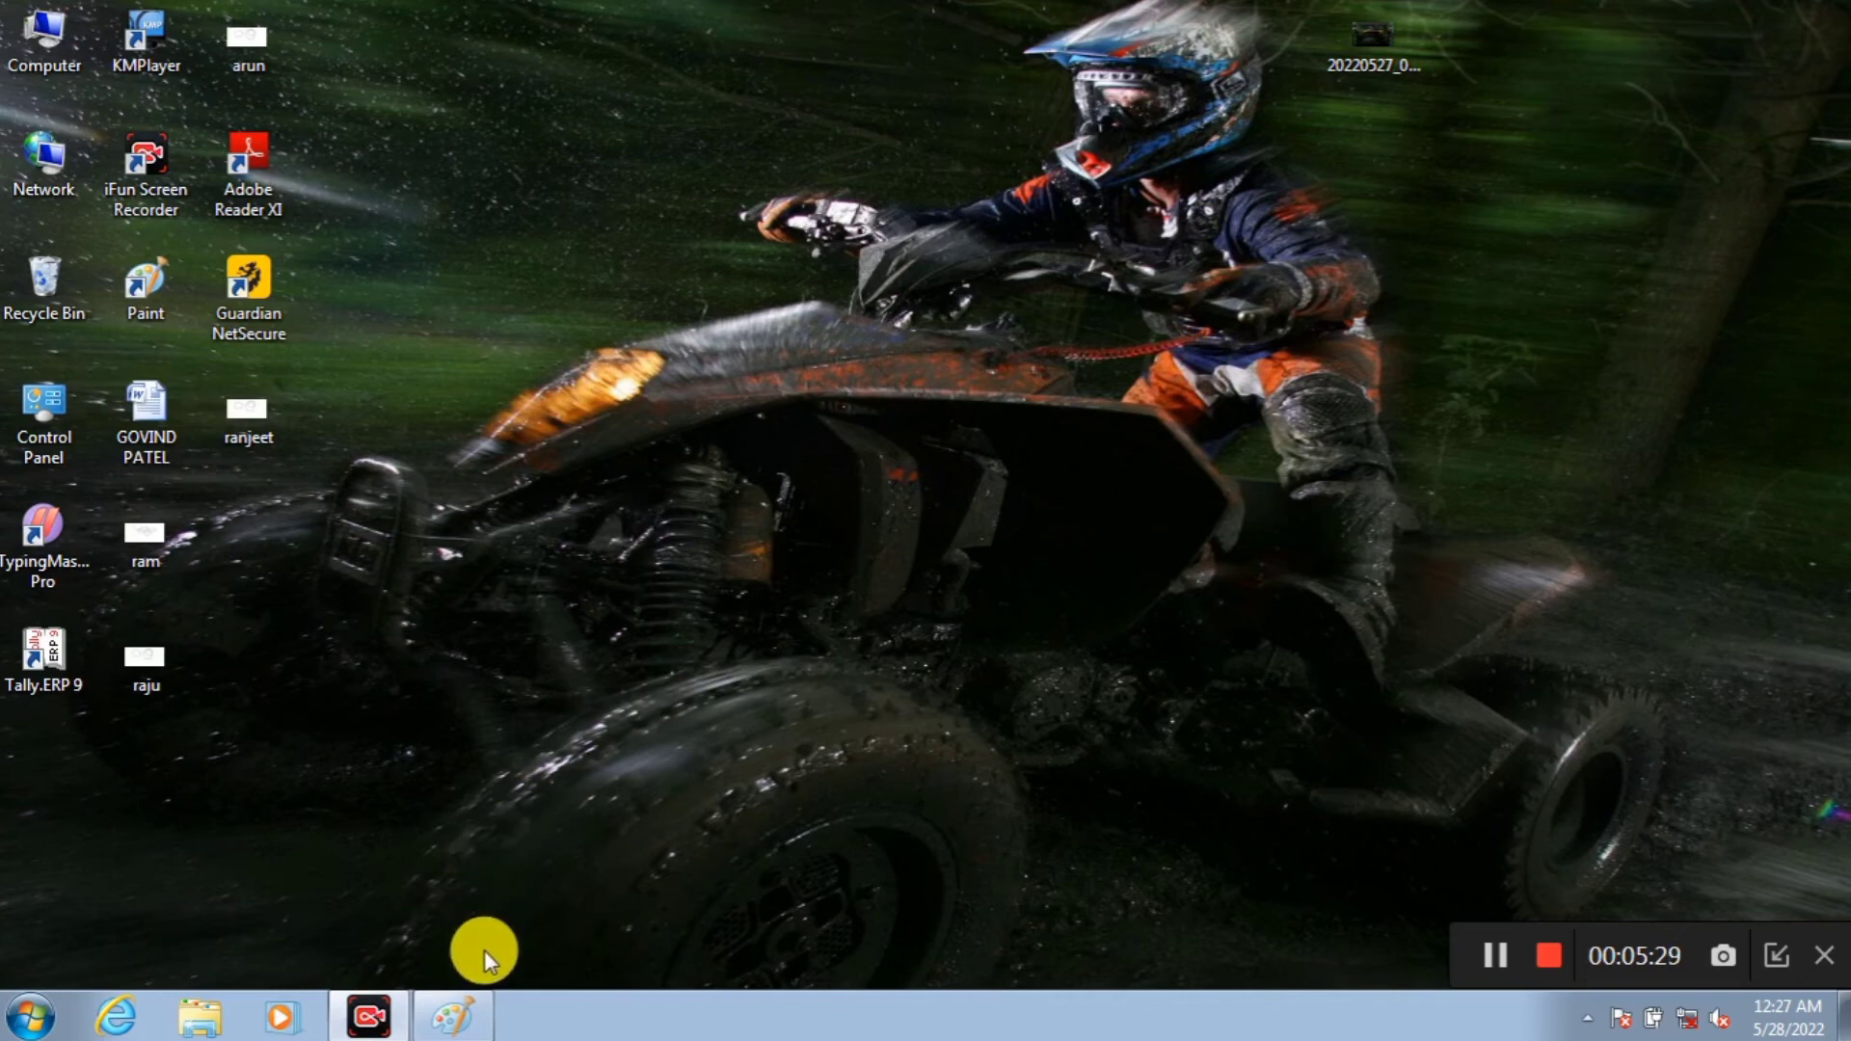
pyautogui.click(467, 1027)
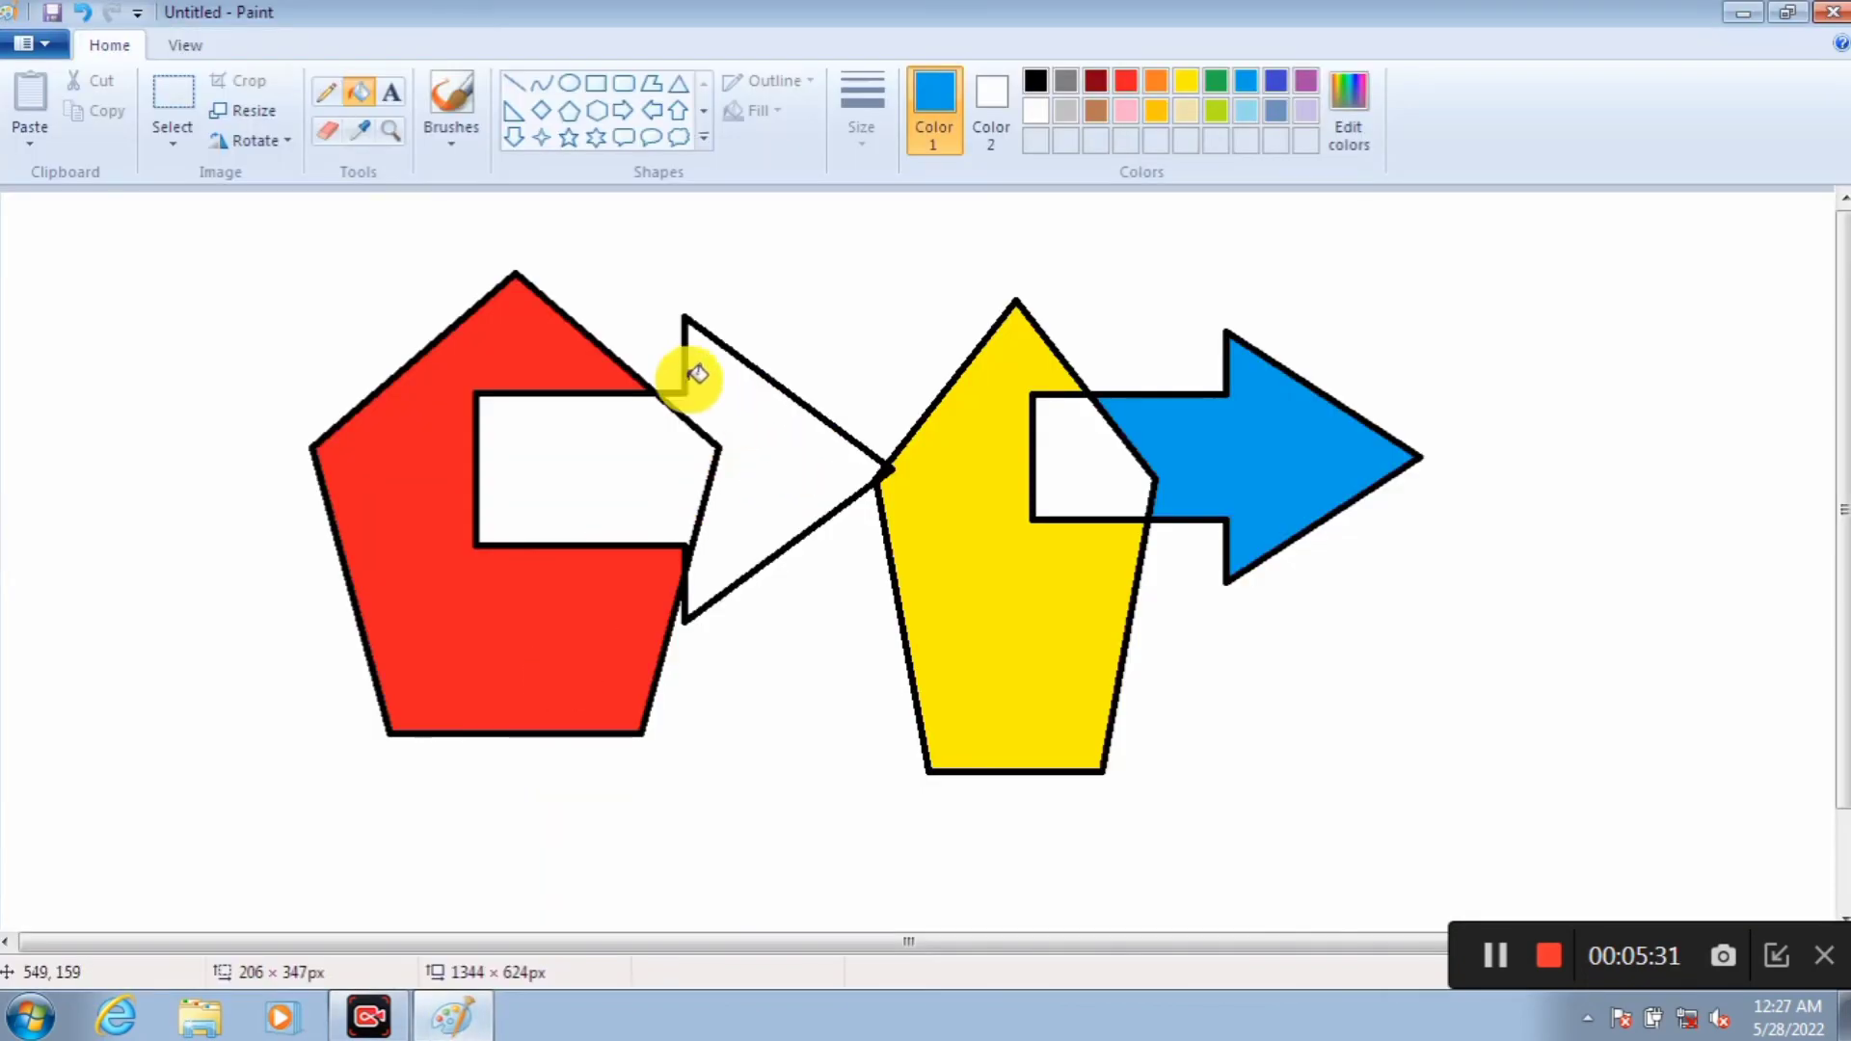
pyautogui.click(46, 44)
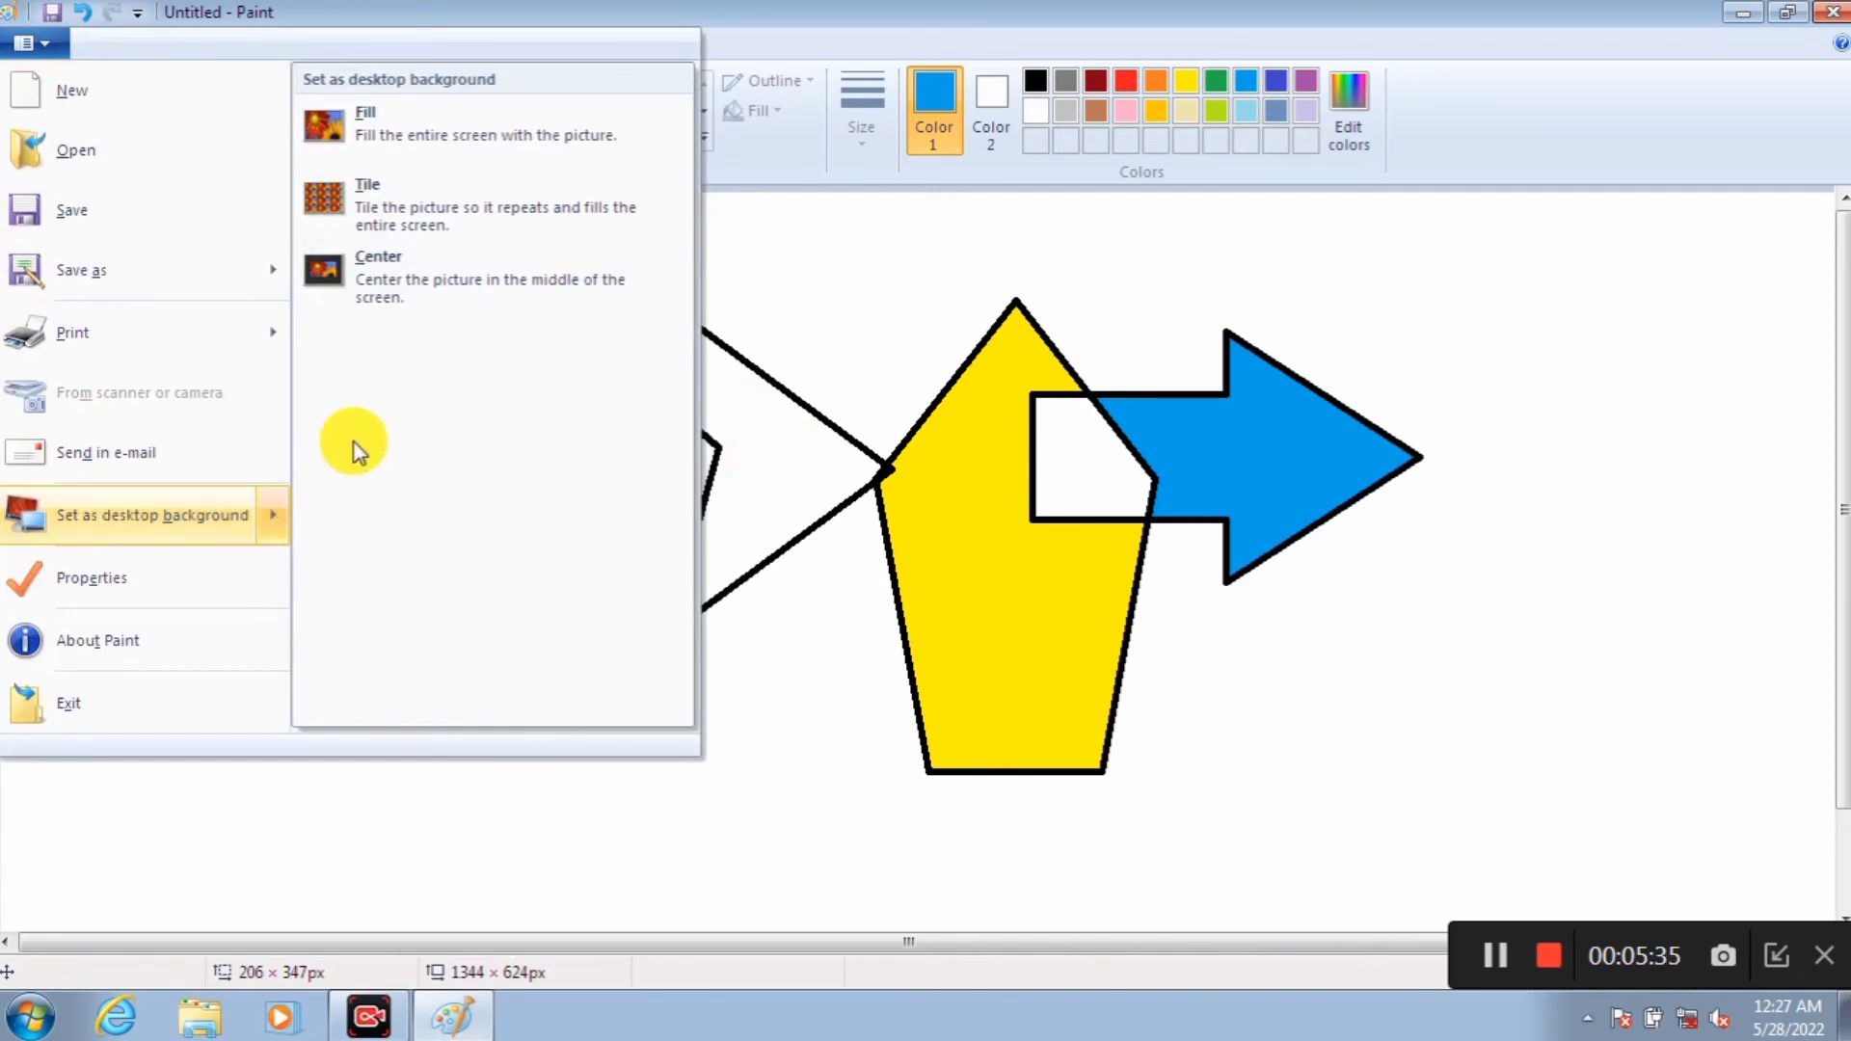
pyautogui.click(378, 278)
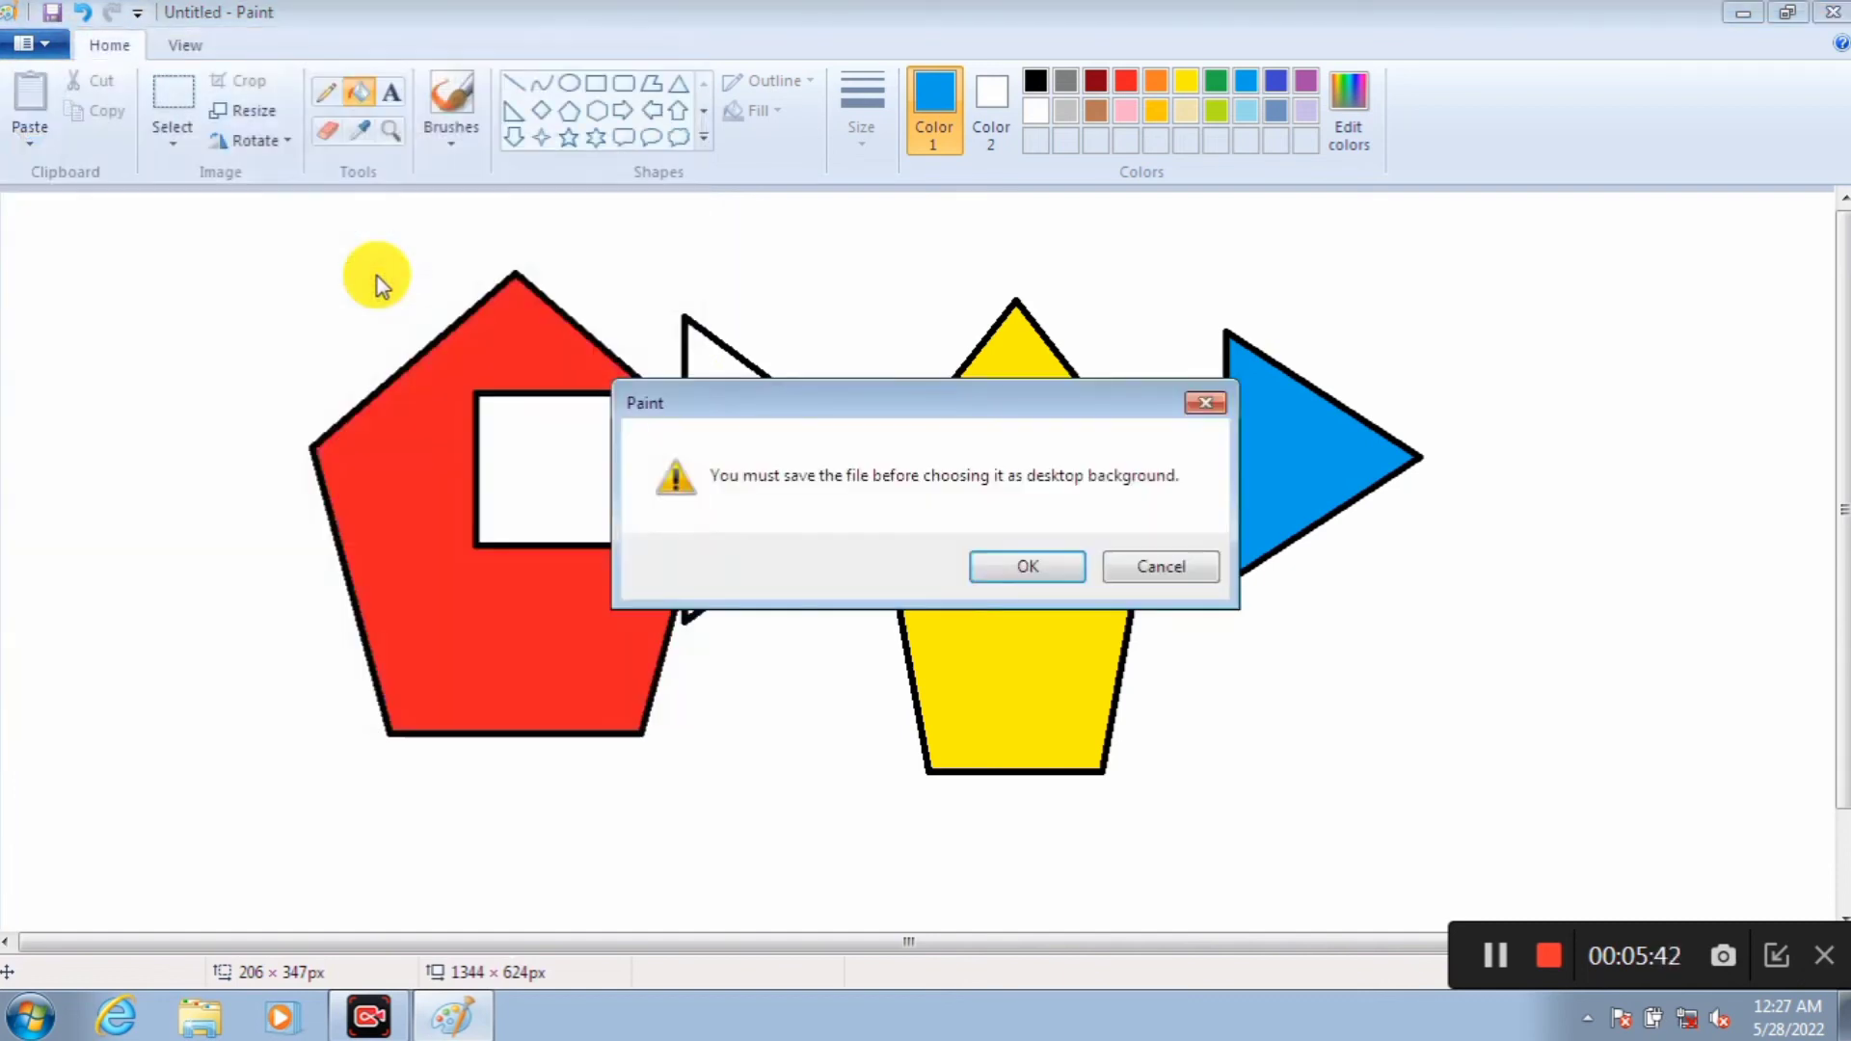
pyautogui.click(1007, 568)
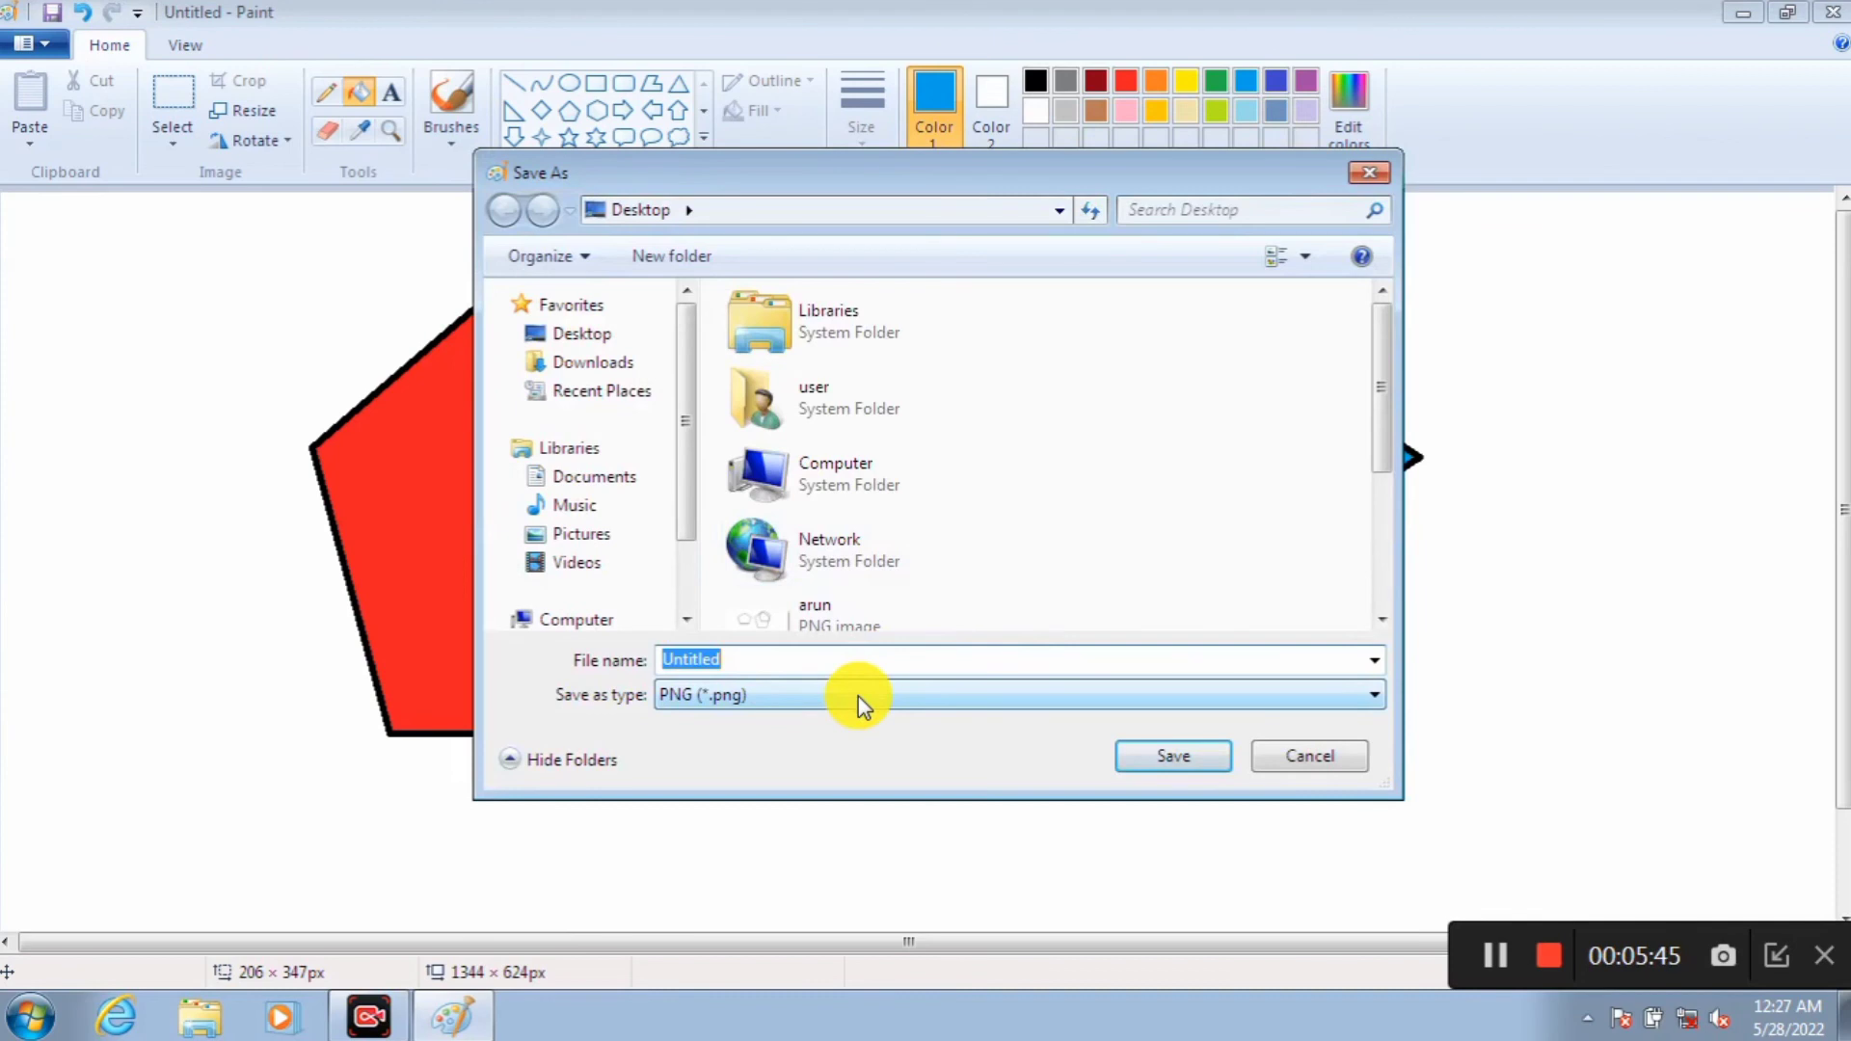
pyautogui.write('raj')
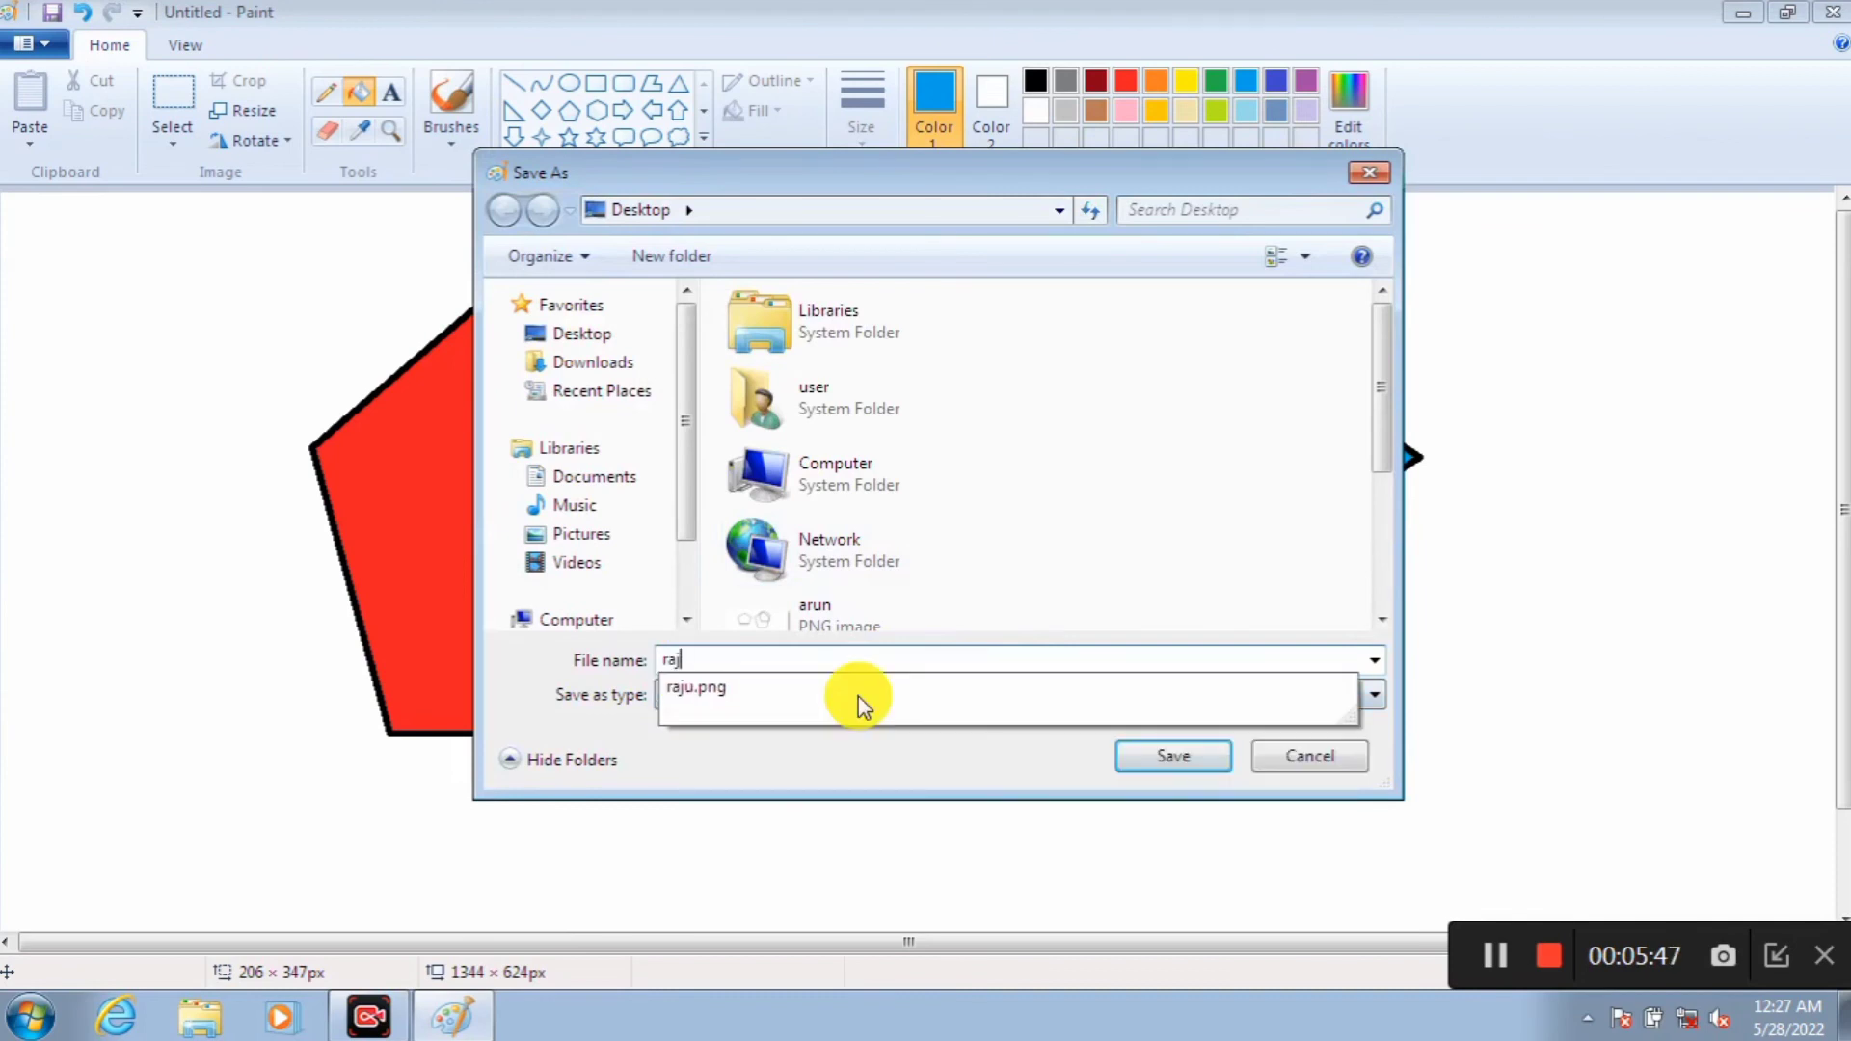
pyautogui.click(1173, 755)
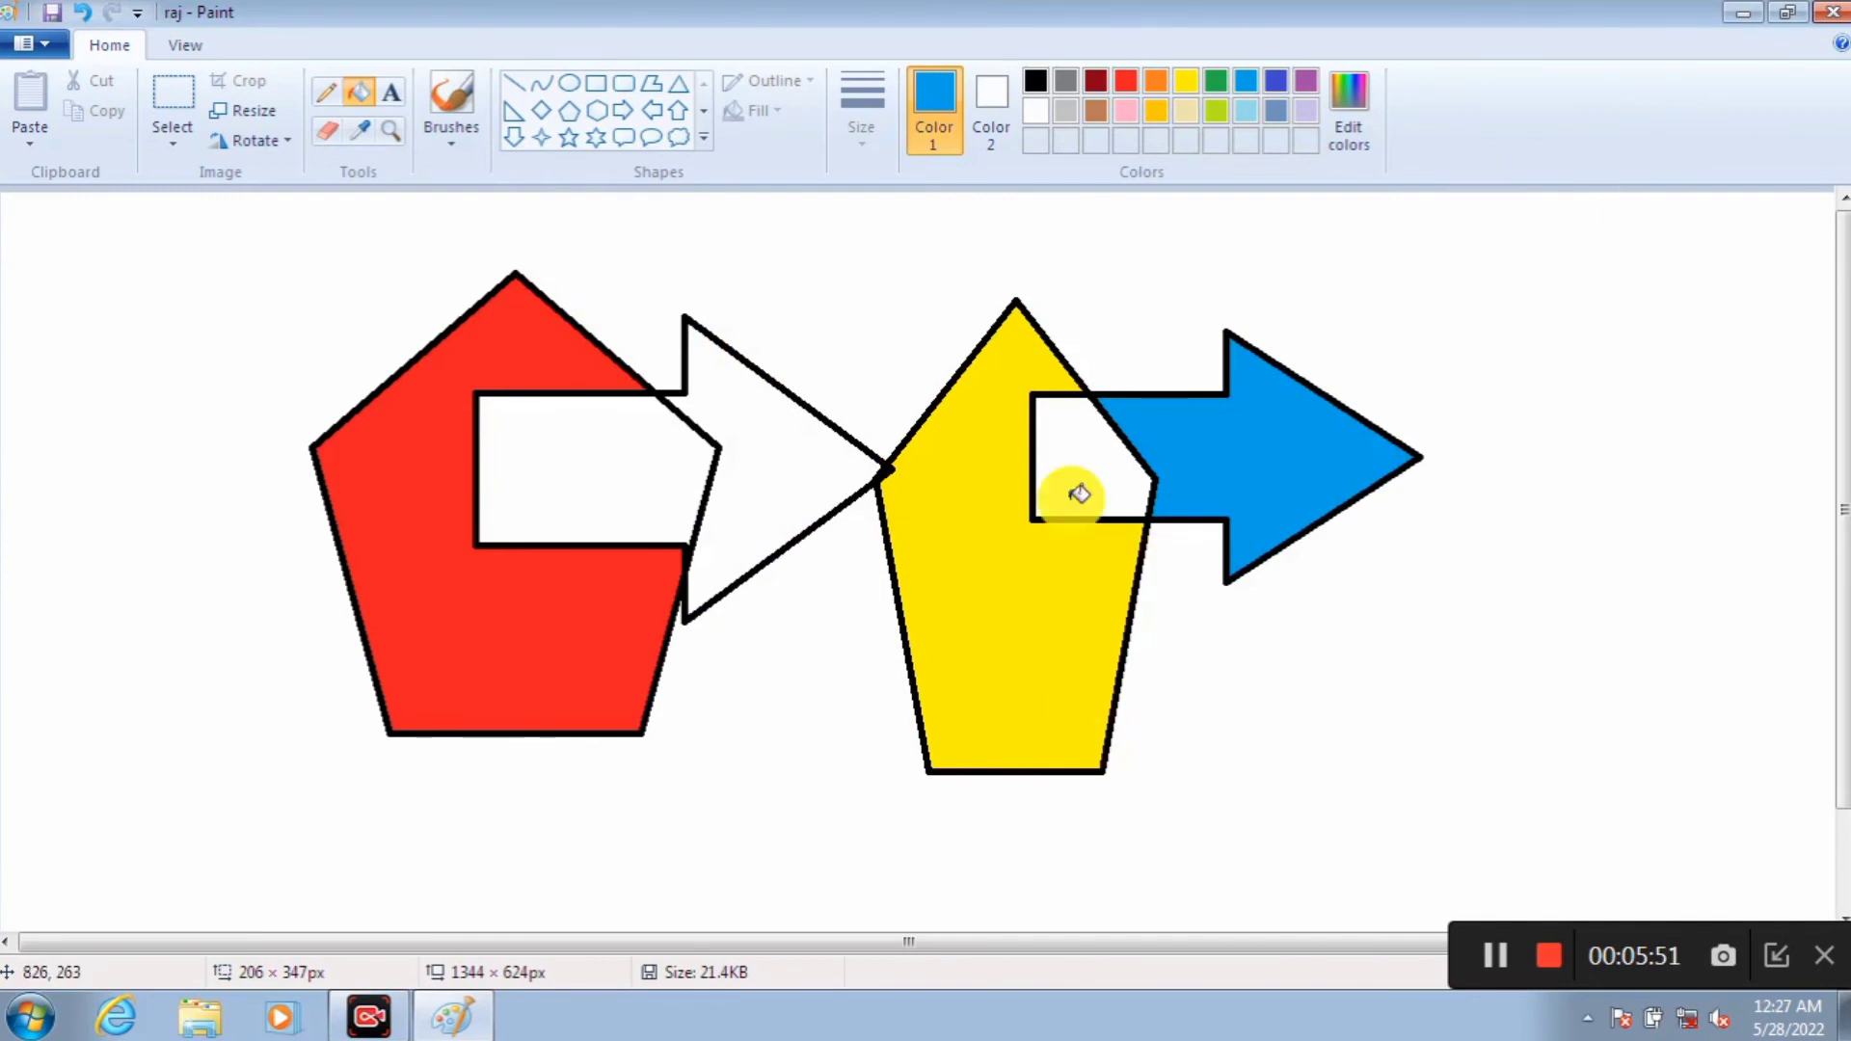
pyautogui.click(1748, 11)
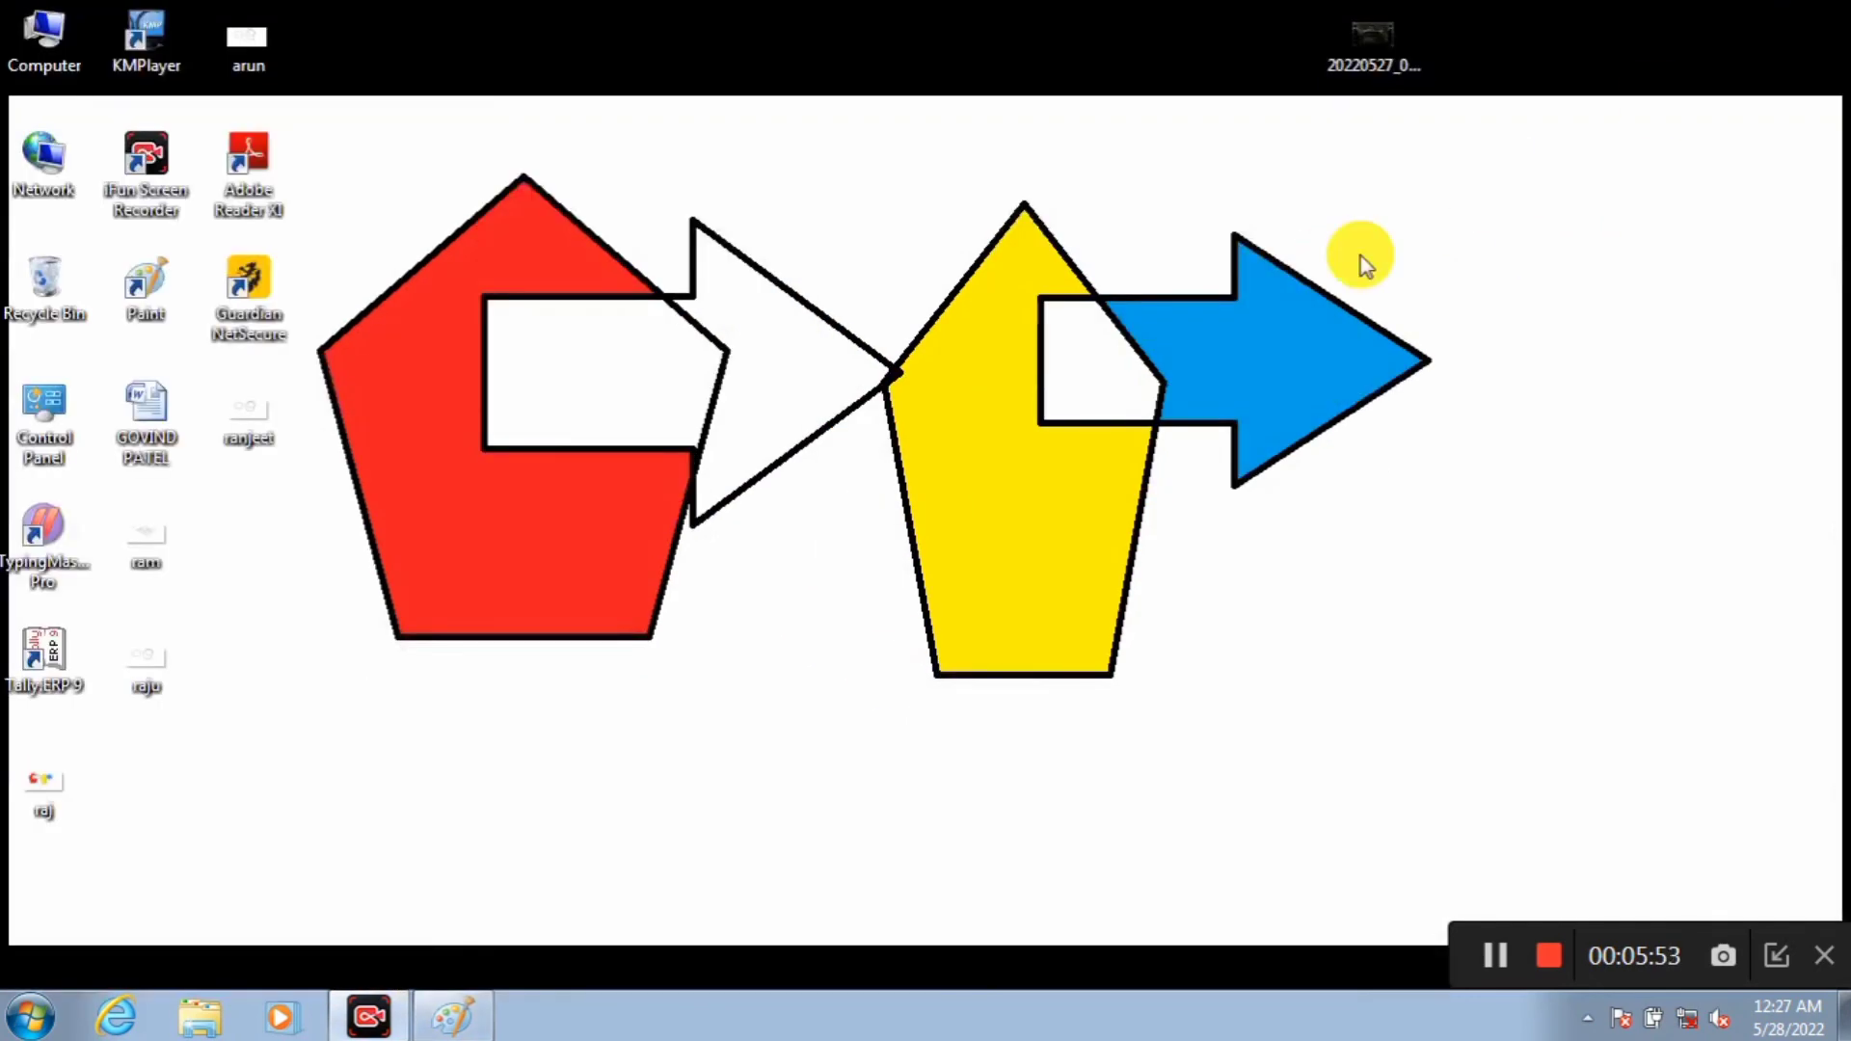
# Step: Set the raj picture as a tiled desktop background and view the result on the desktop
pyautogui.click(463, 1007)
pyautogui.click(37, 38)
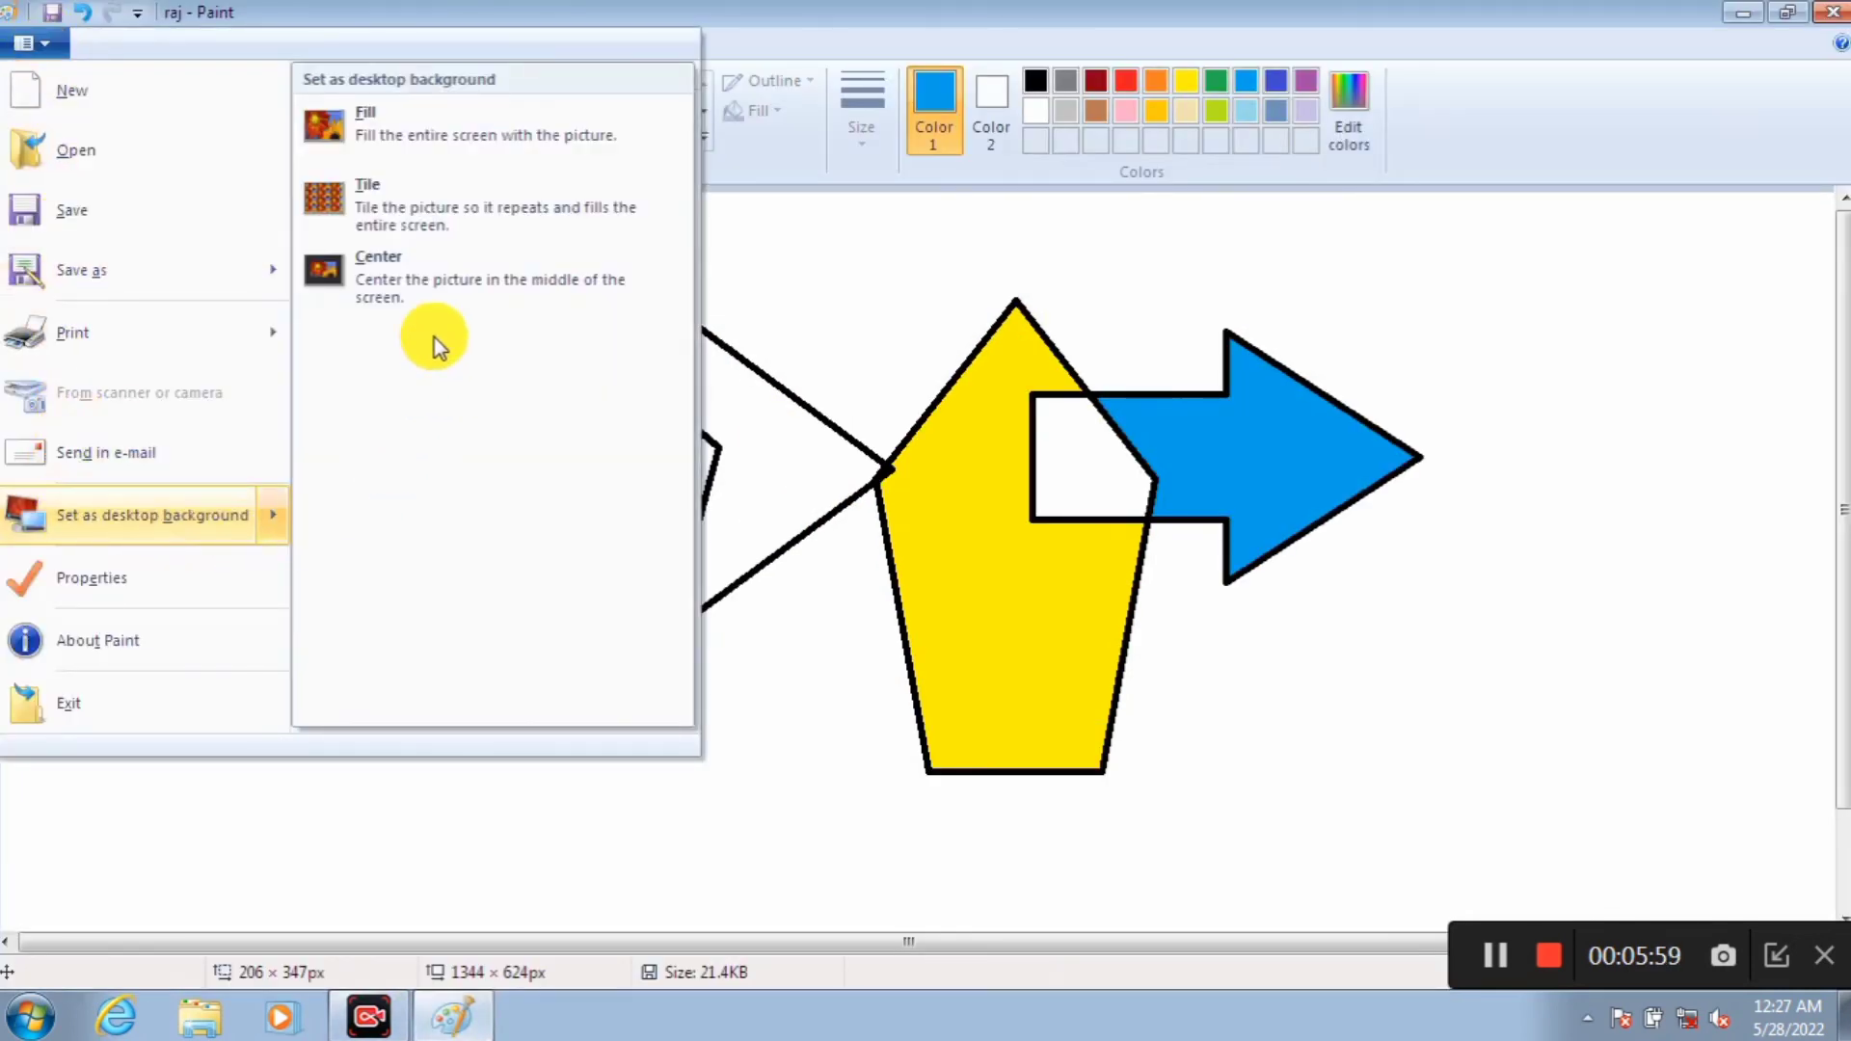
pyautogui.click(432, 229)
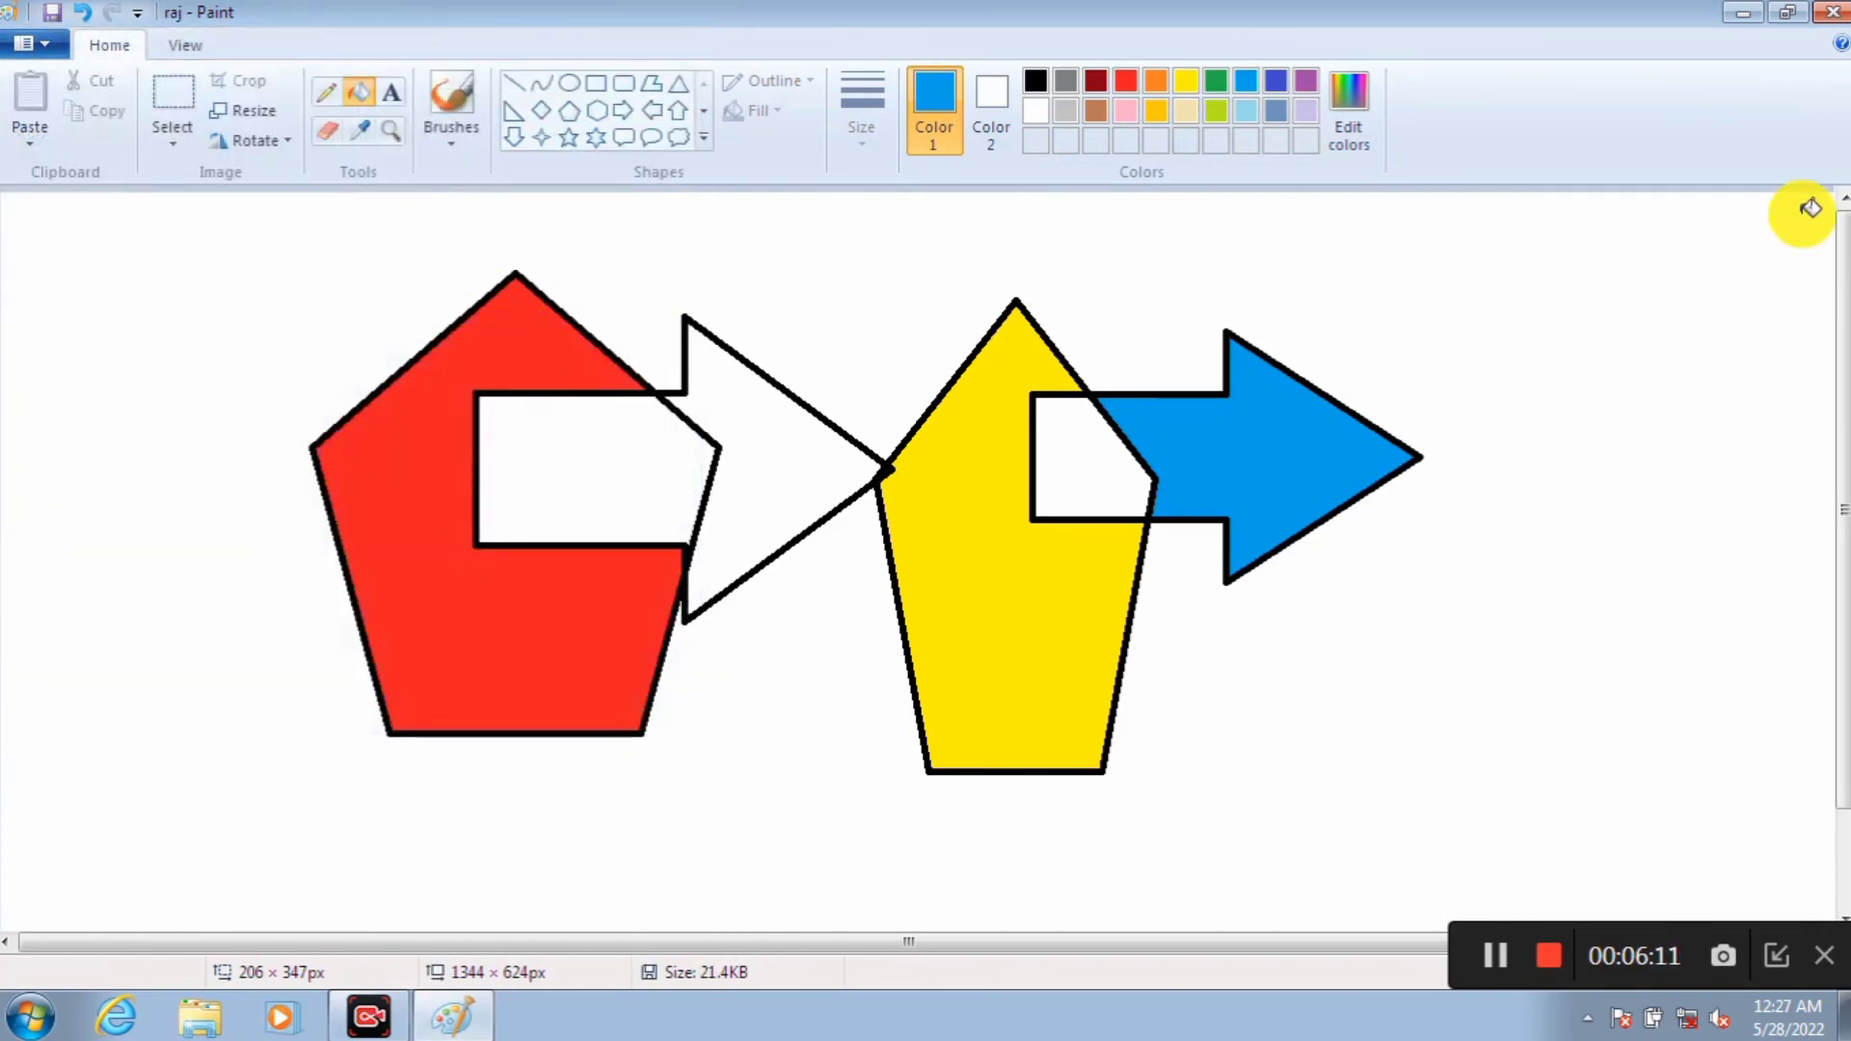
pyautogui.click(1743, 15)
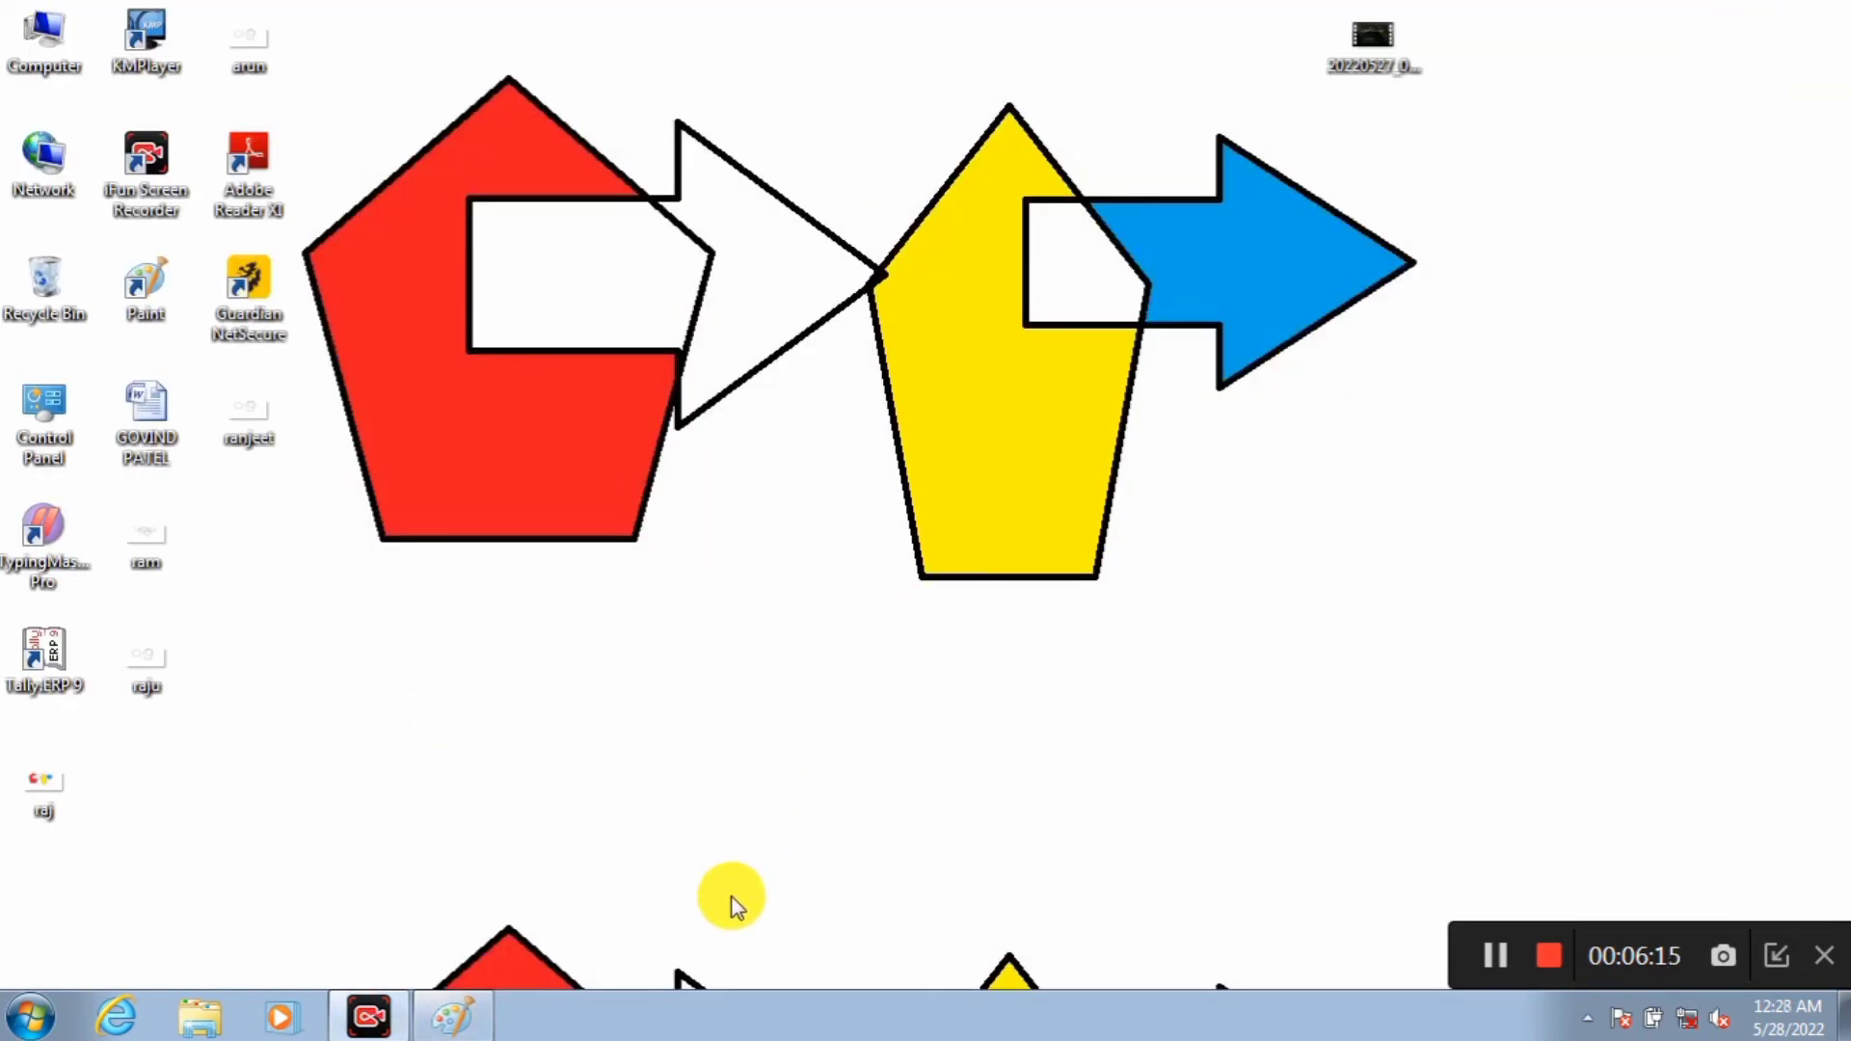
# Step: Set the raj picture as the desktop background with the Fill option and check it on the desktop
pyautogui.click(453, 1018)
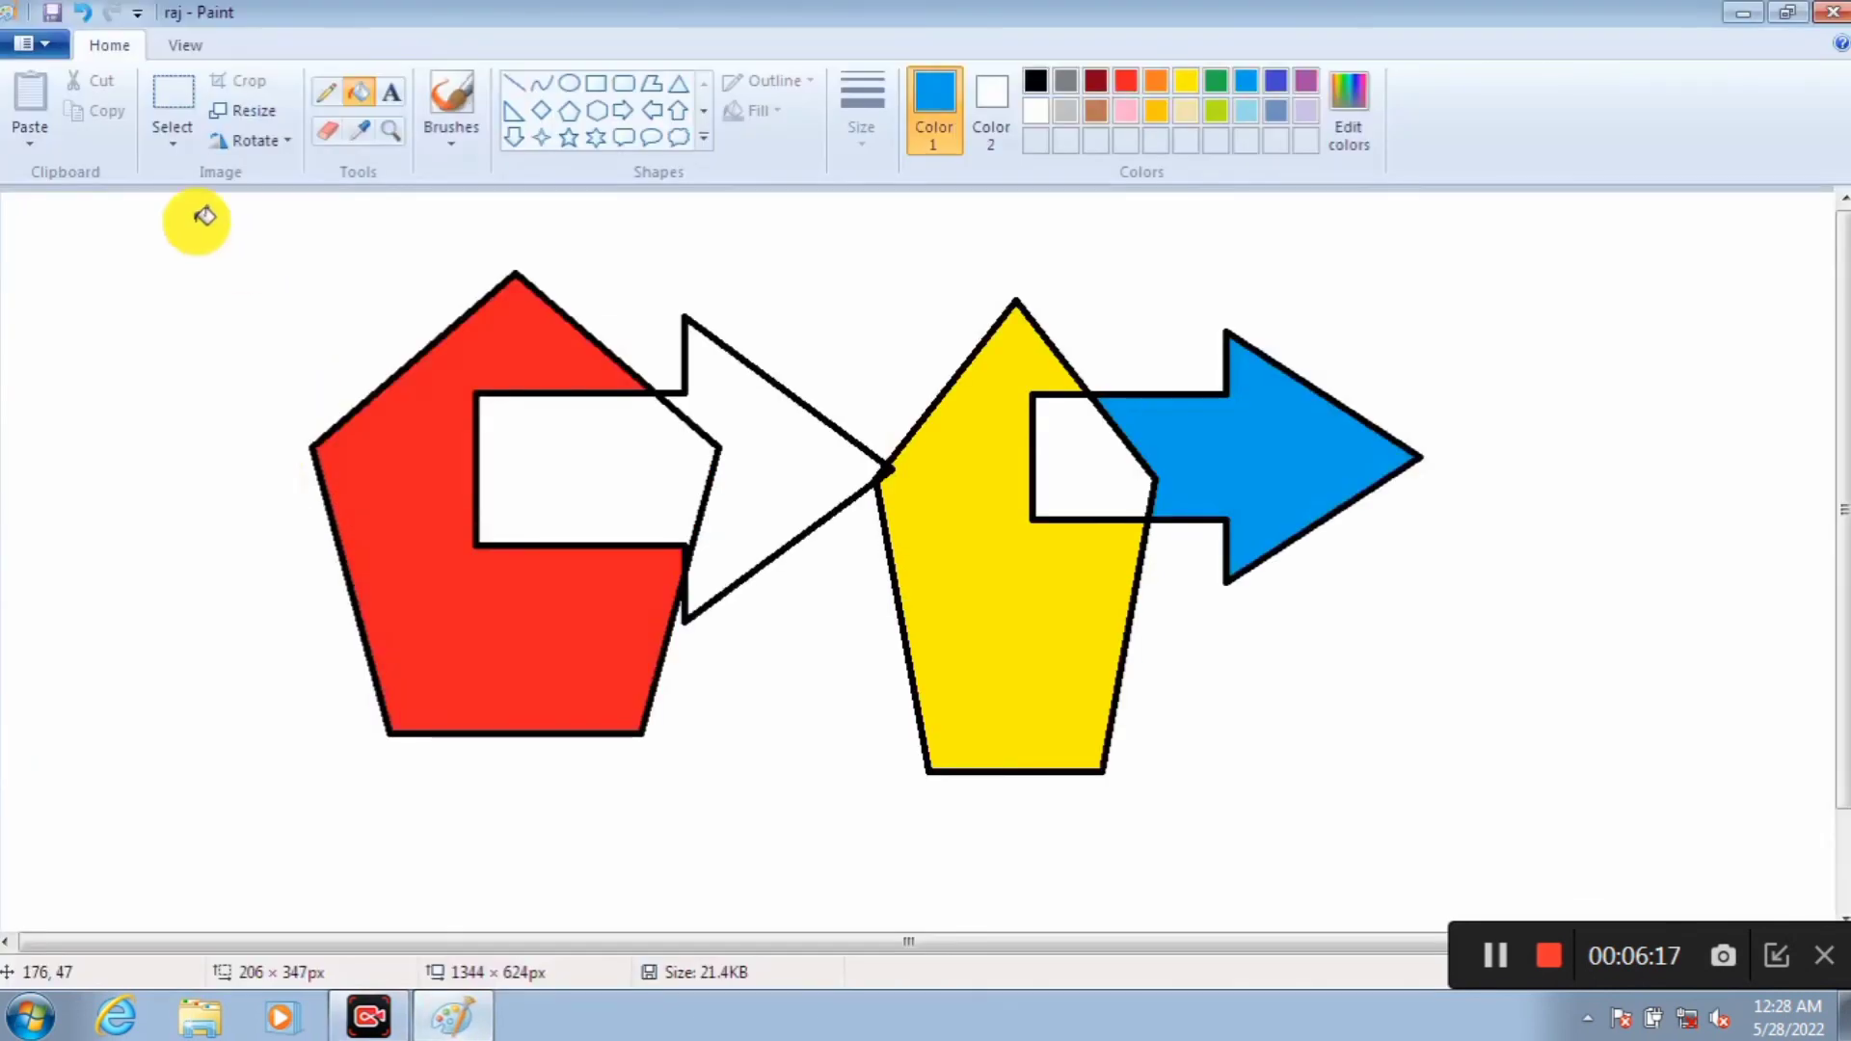
pyautogui.click(52, 40)
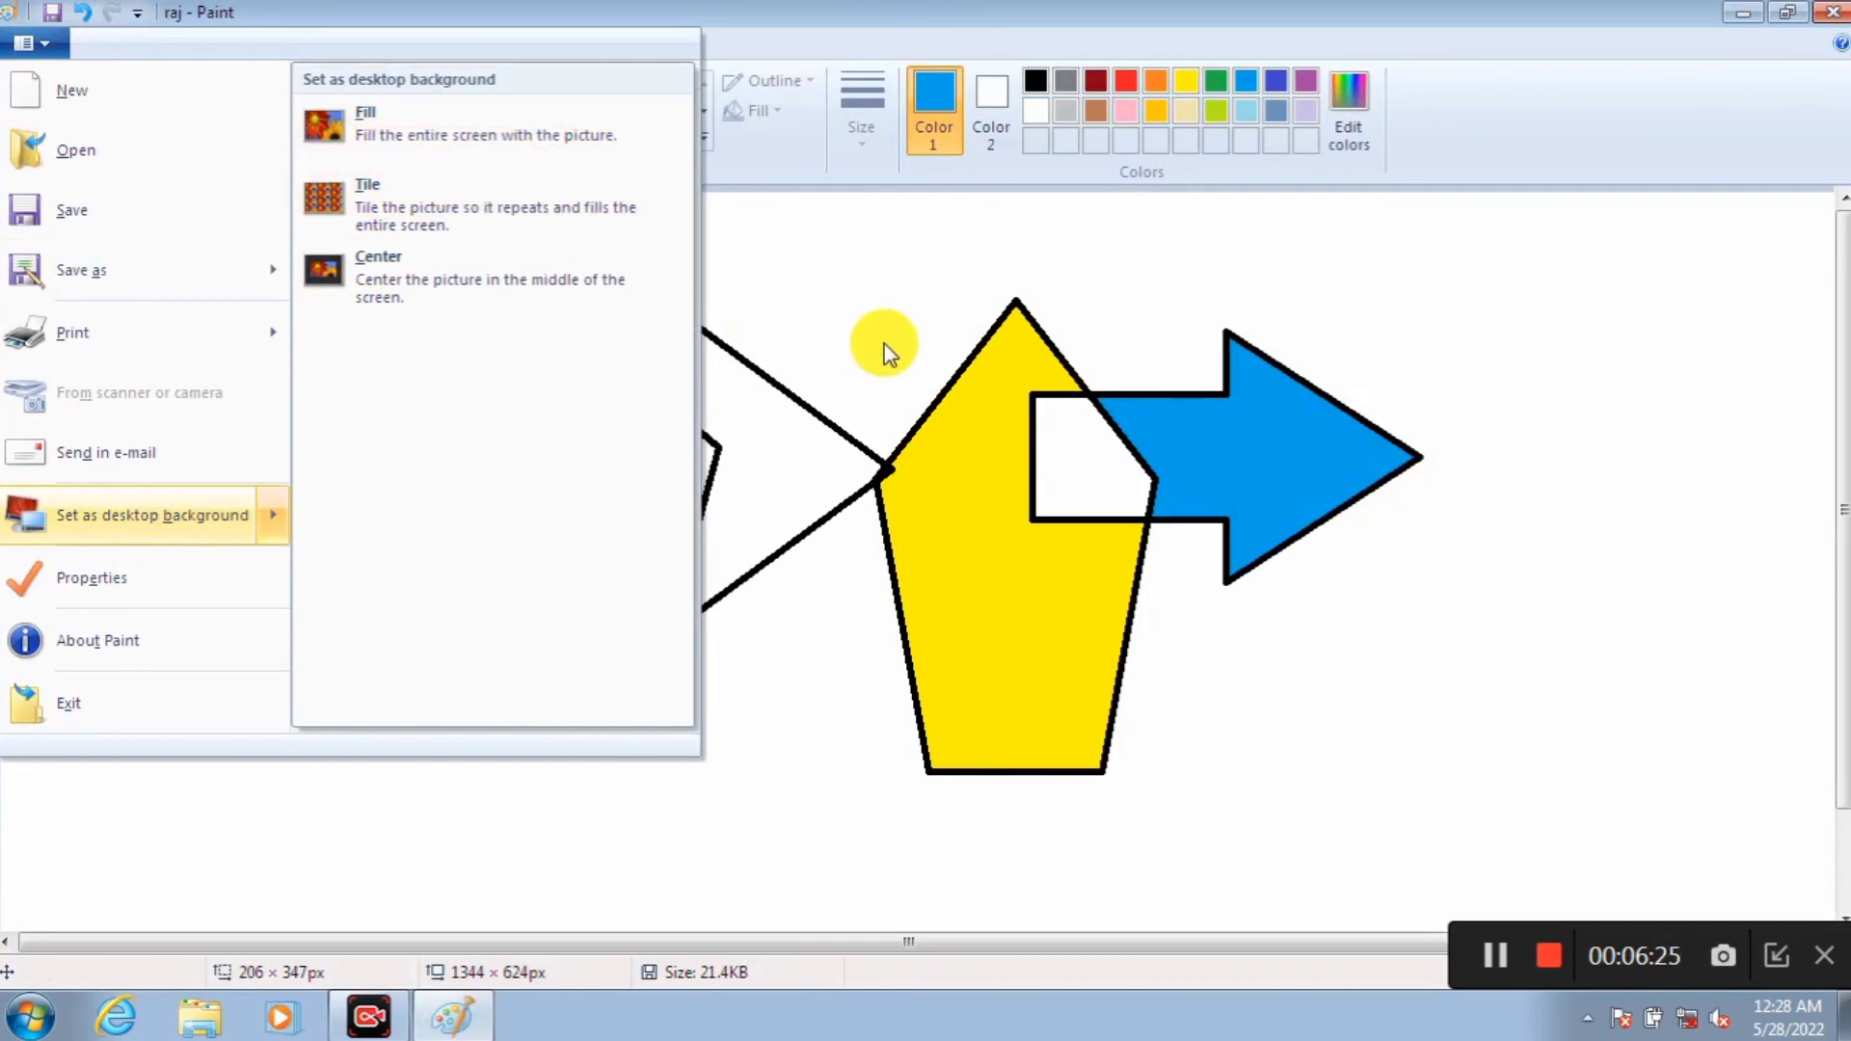
pyautogui.click(387, 140)
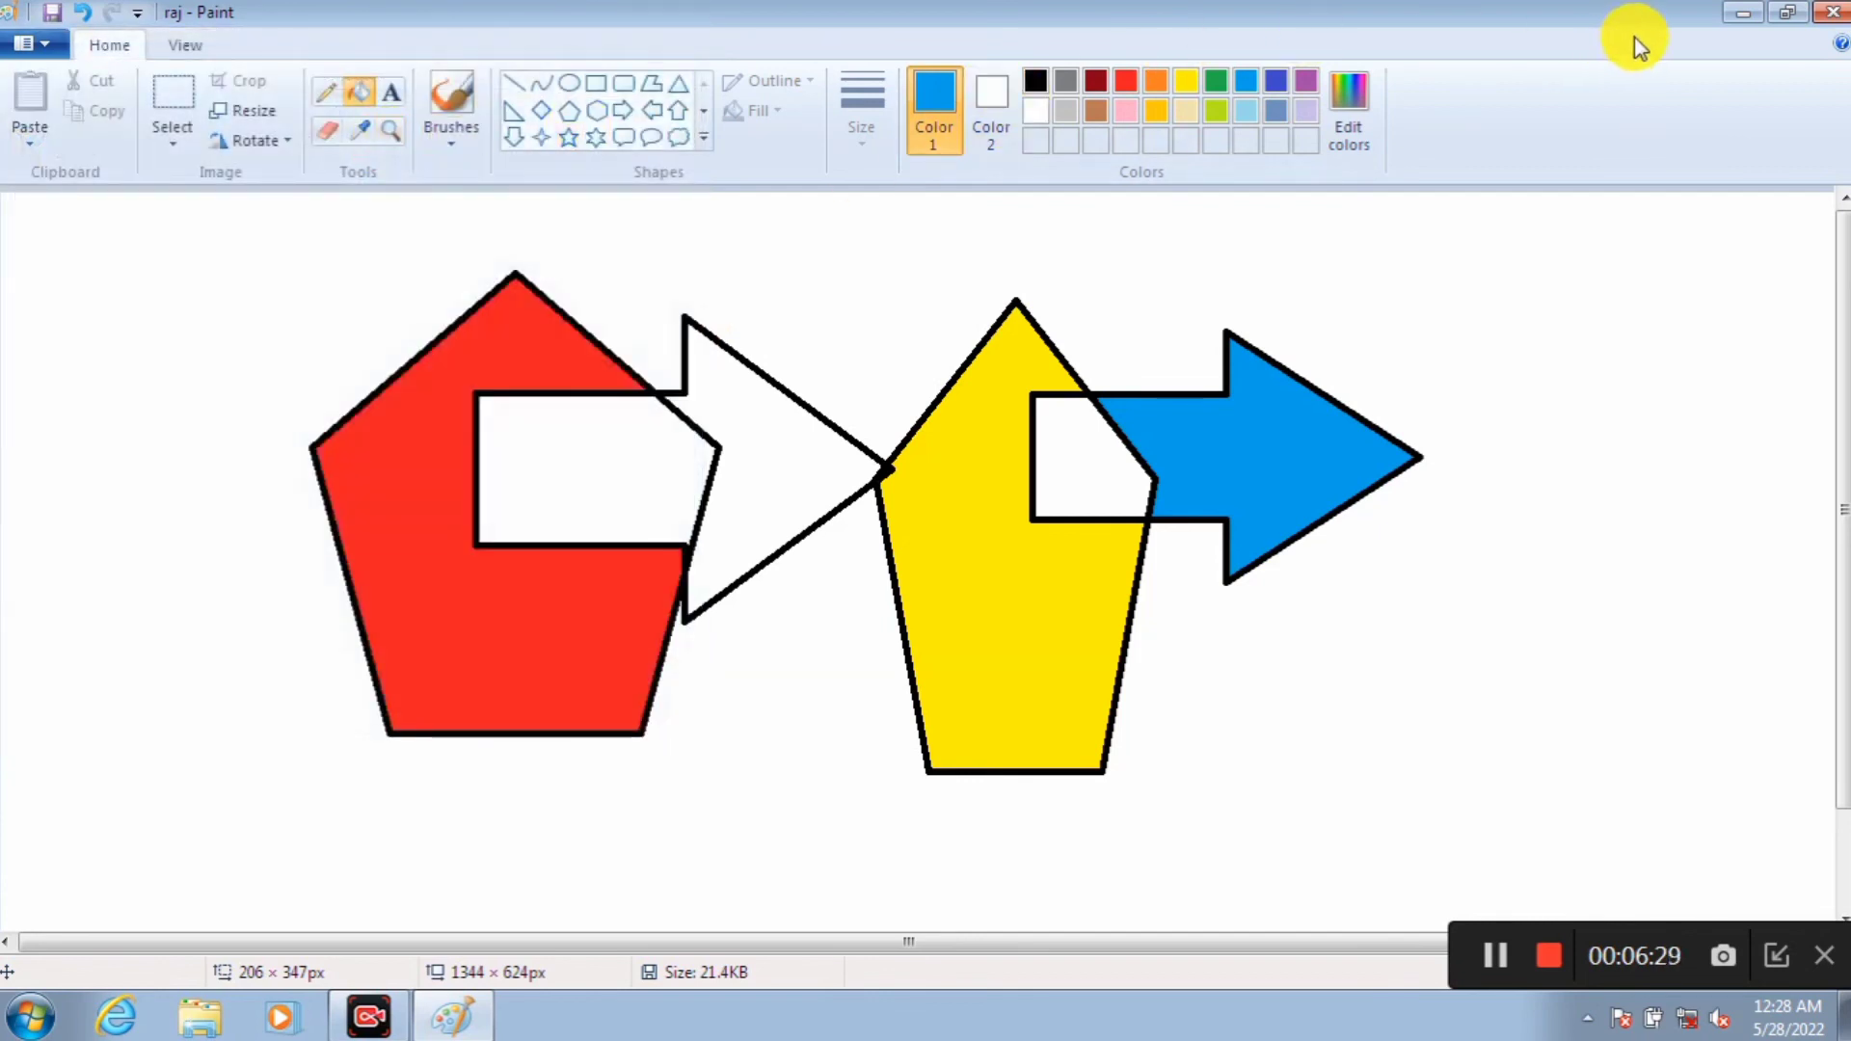
pyautogui.click(1751, 15)
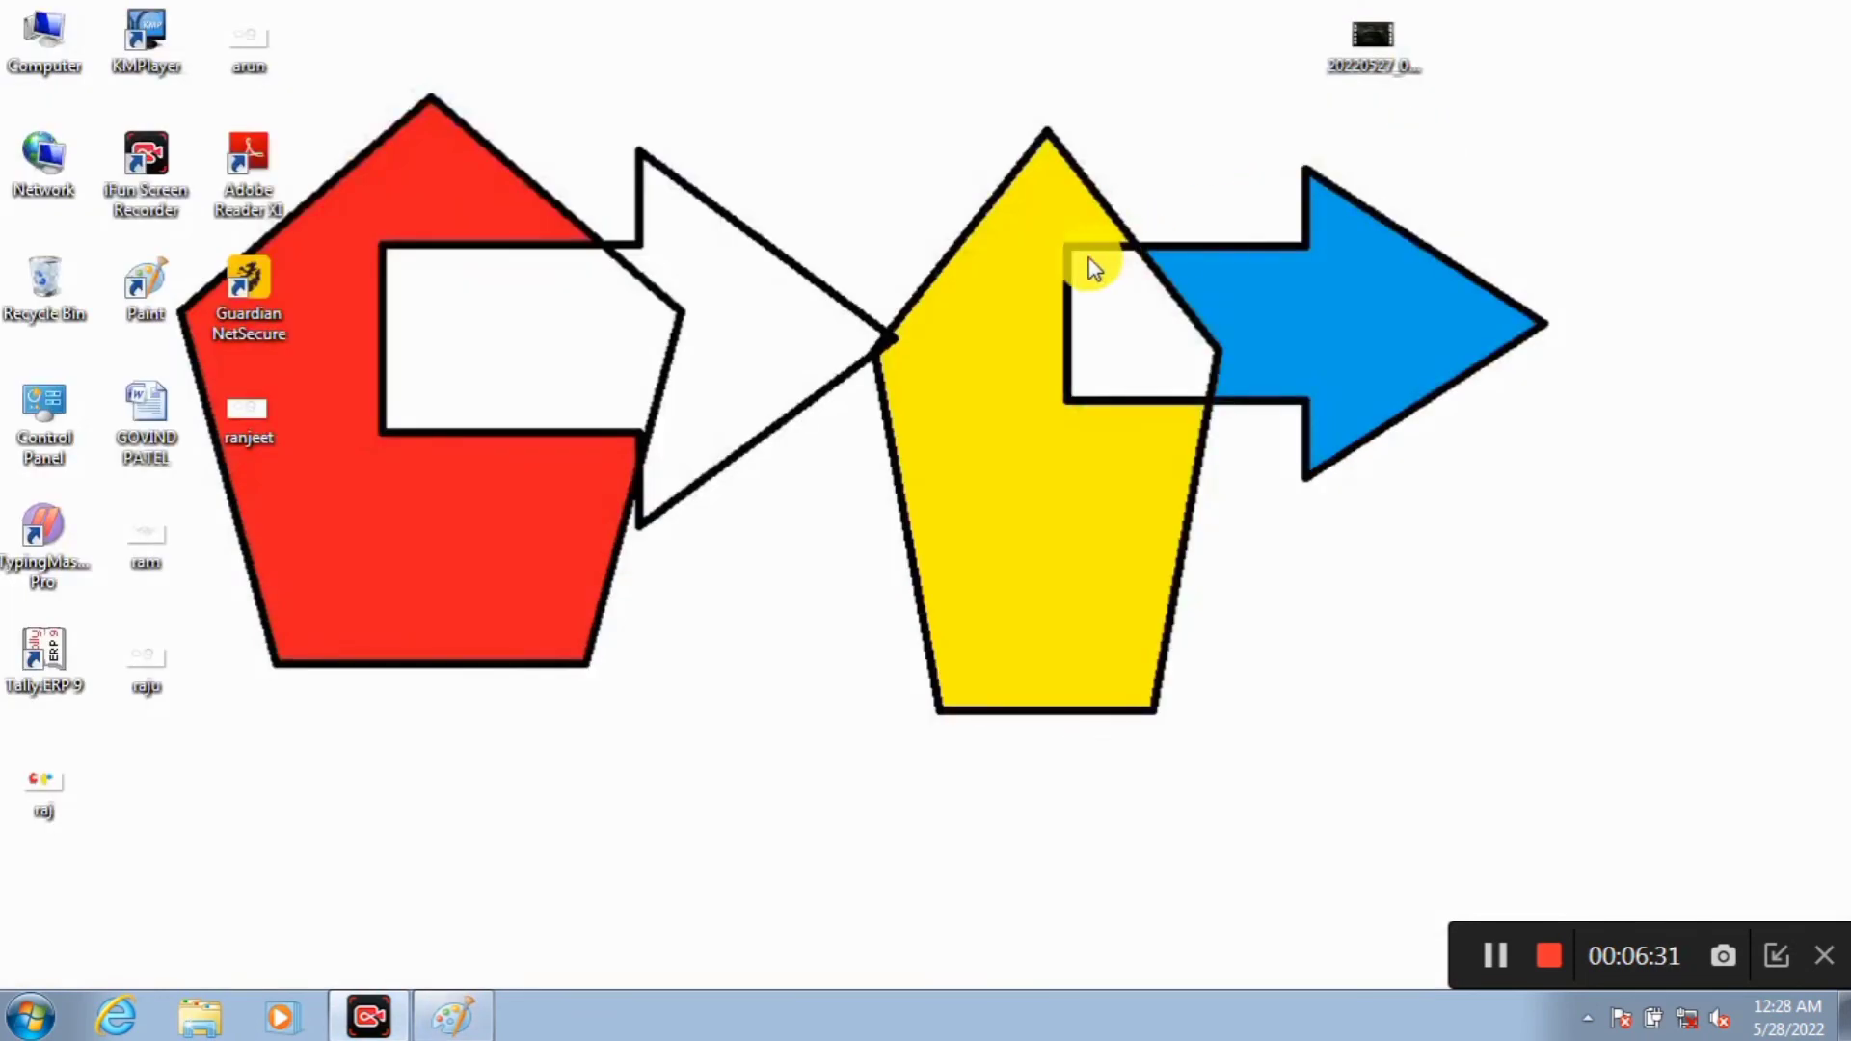